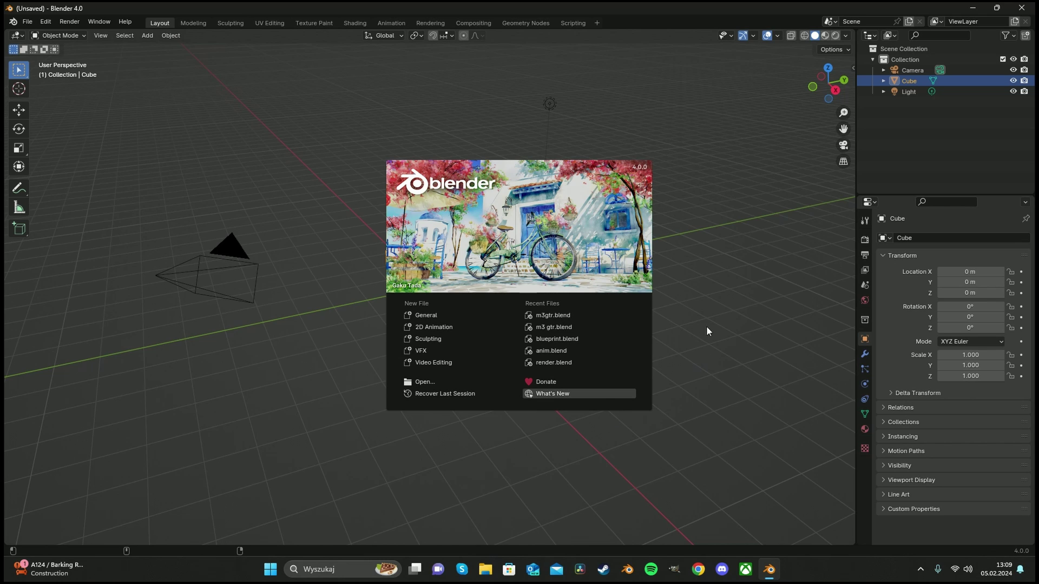
Dismiss the splash screen and delete all the default scene objects
click(703, 317)
middle_drag(648, 297, 513, 280)
key(KP_1)
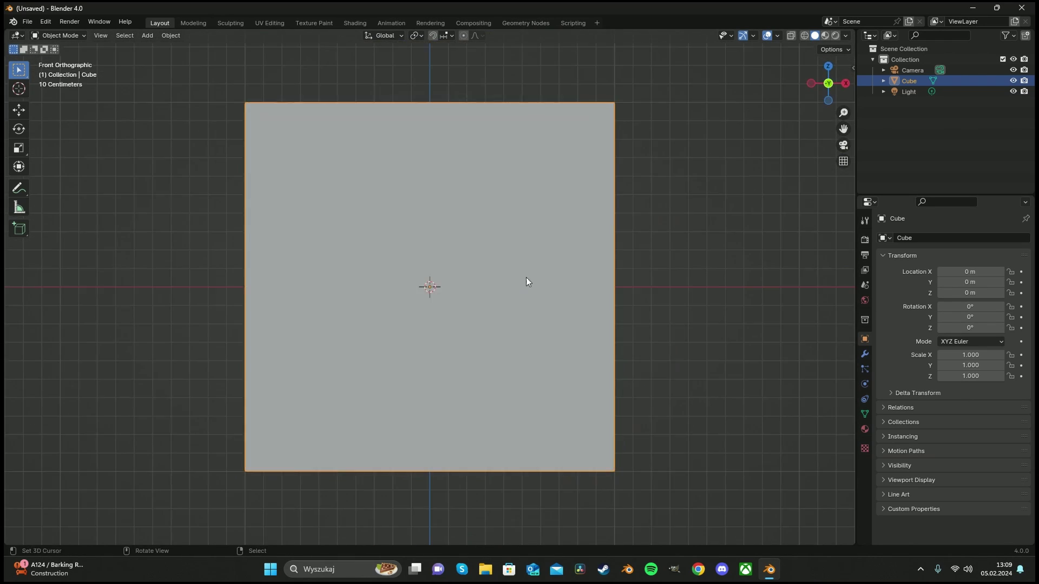
middle_drag(521, 280, 488, 291)
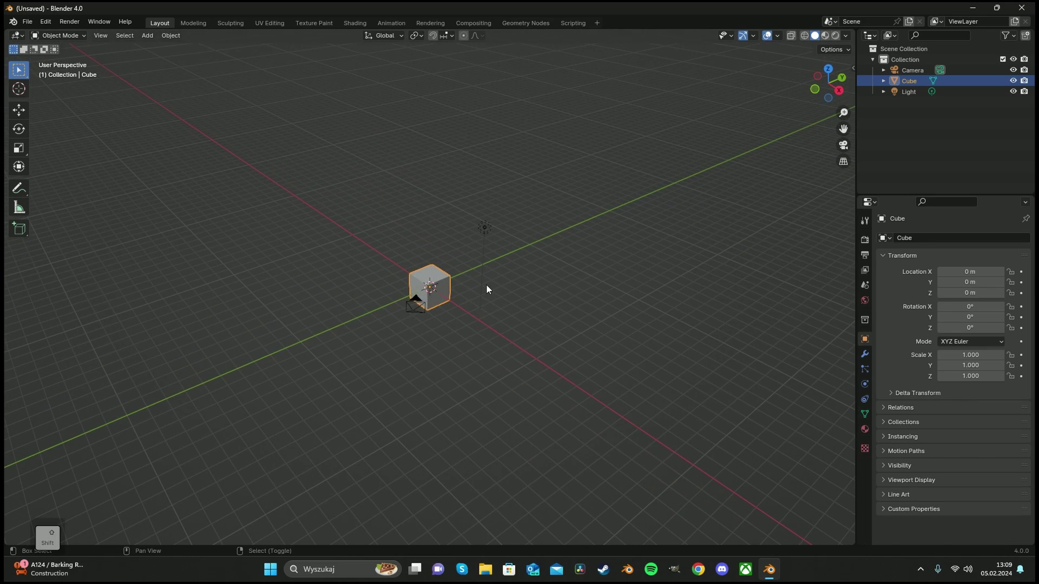
key(shift+a)
middle_drag(547, 252, 439, 293)
key(a)
key(Delete)
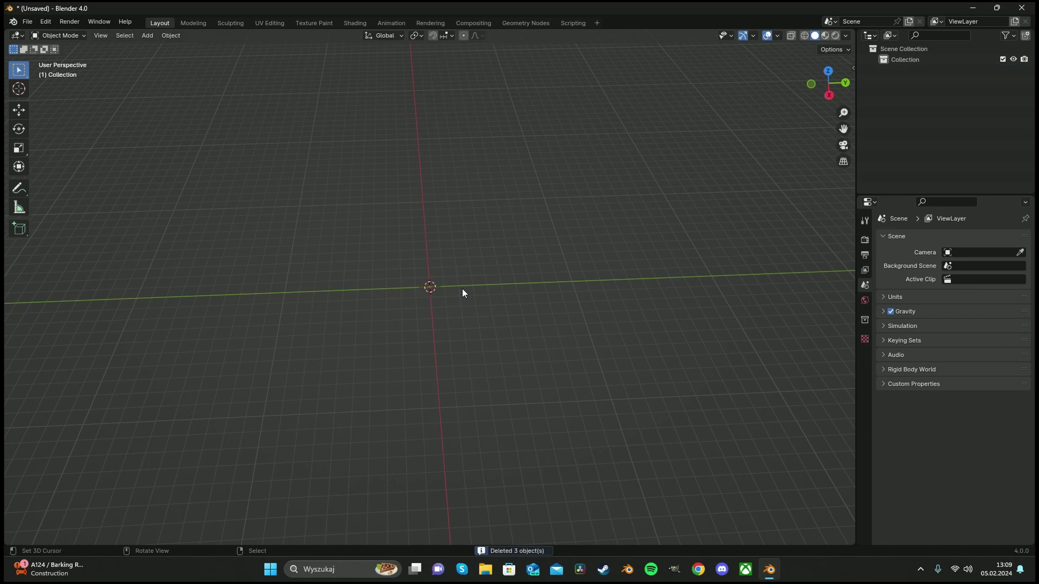
Add SIDE.png from the BLUEPRINT folder as a background image aligned to the front view
key(KP_1)
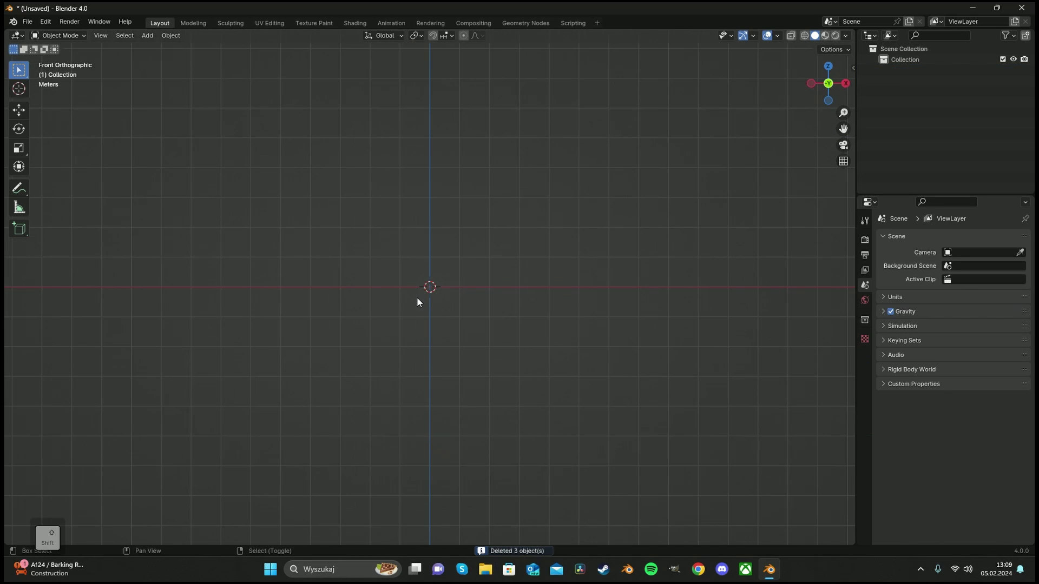
key(shift+a)
mouse_move(401, 393)
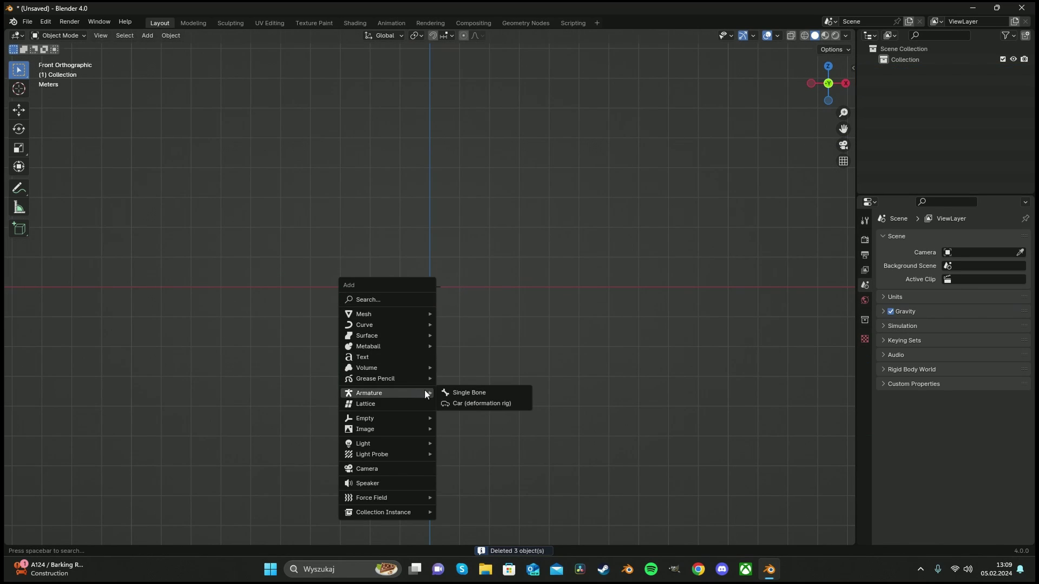
mouse_move(415, 427)
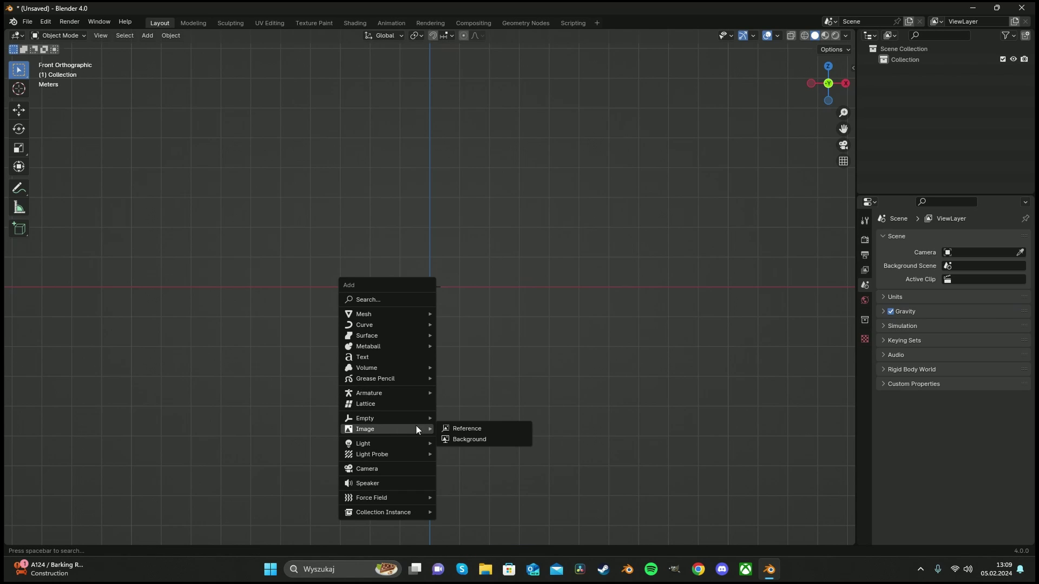
click(489, 439)
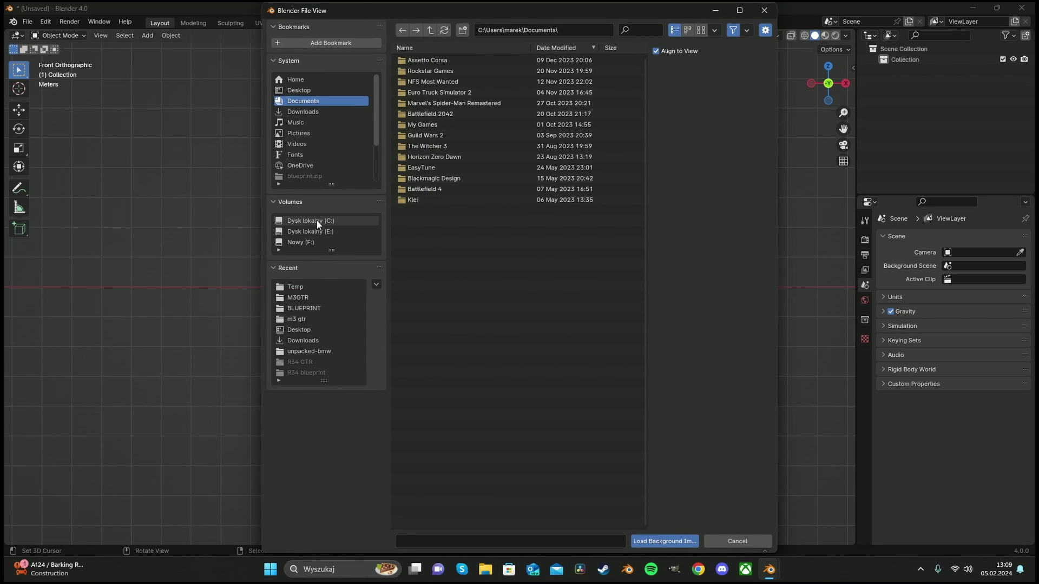
click(311, 308)
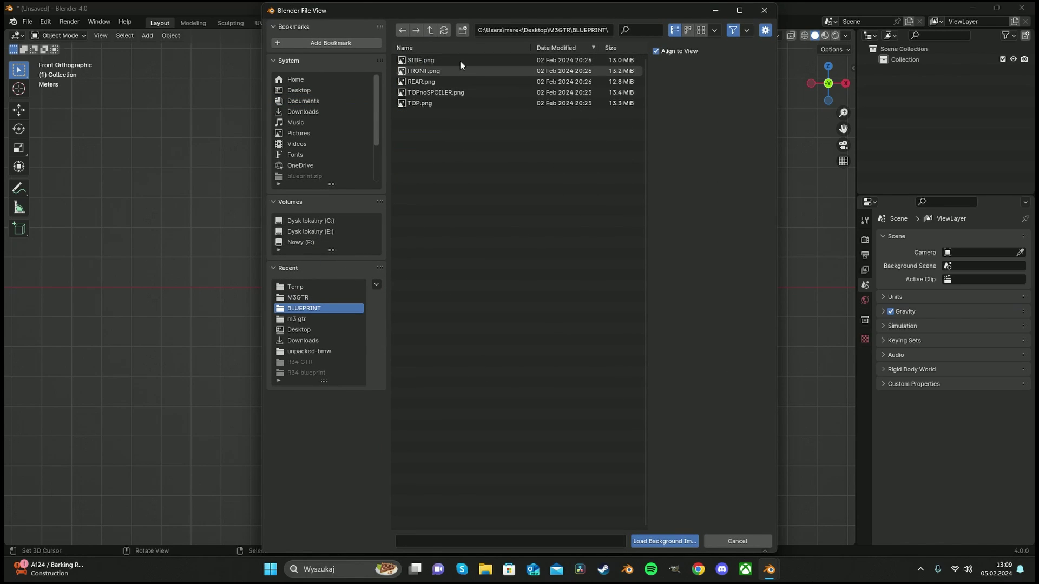
drag(480, 8, 650, 98)
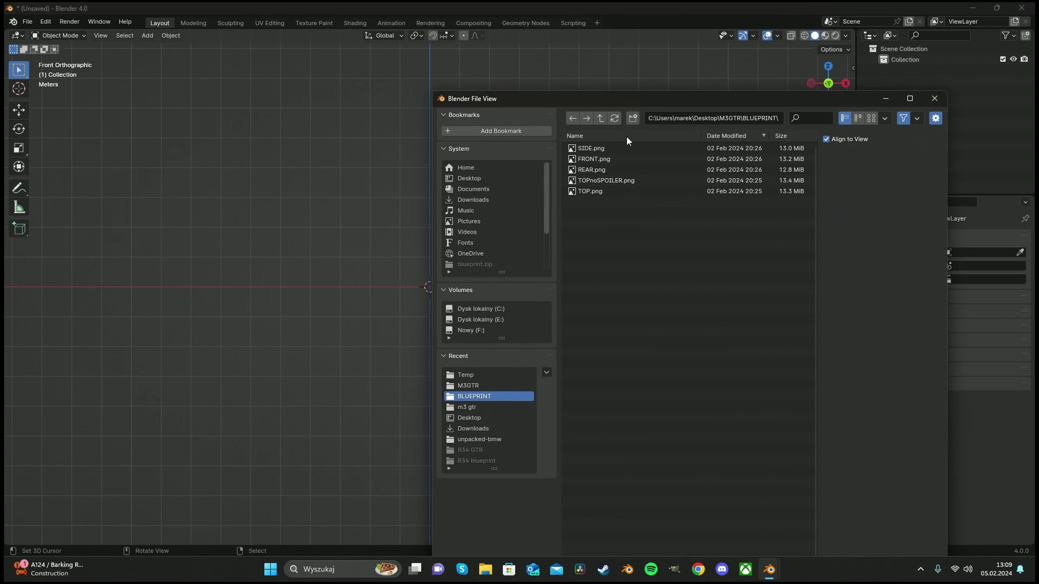
double_click(590, 147)
scroll(462, 269, up, 10)
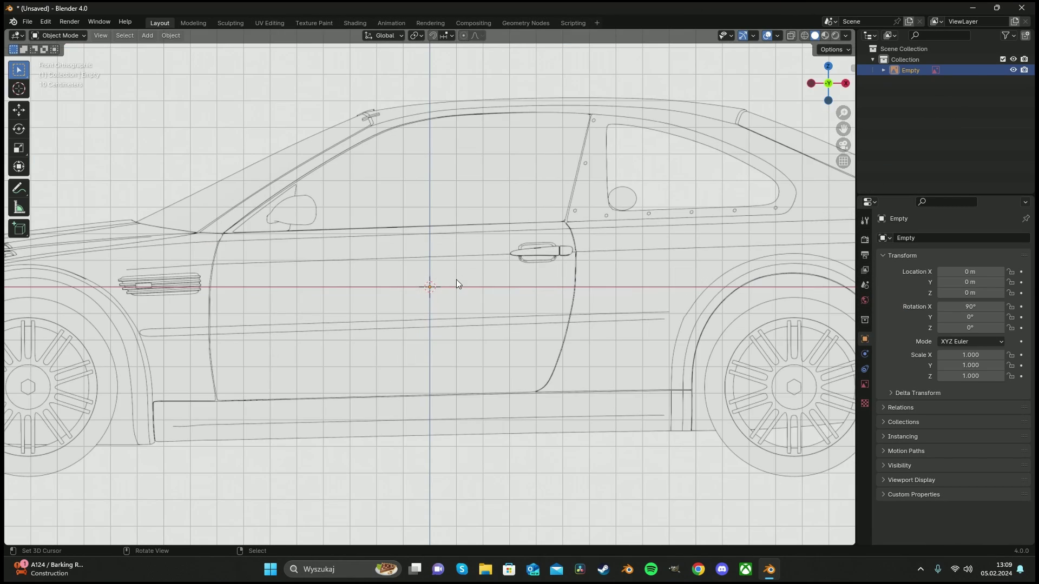
scroll(459, 281, down, 6)
Add TOP.png from the BLUEPRINT folder as a background image aligned to the top view, and deselect everything
key(KP_7)
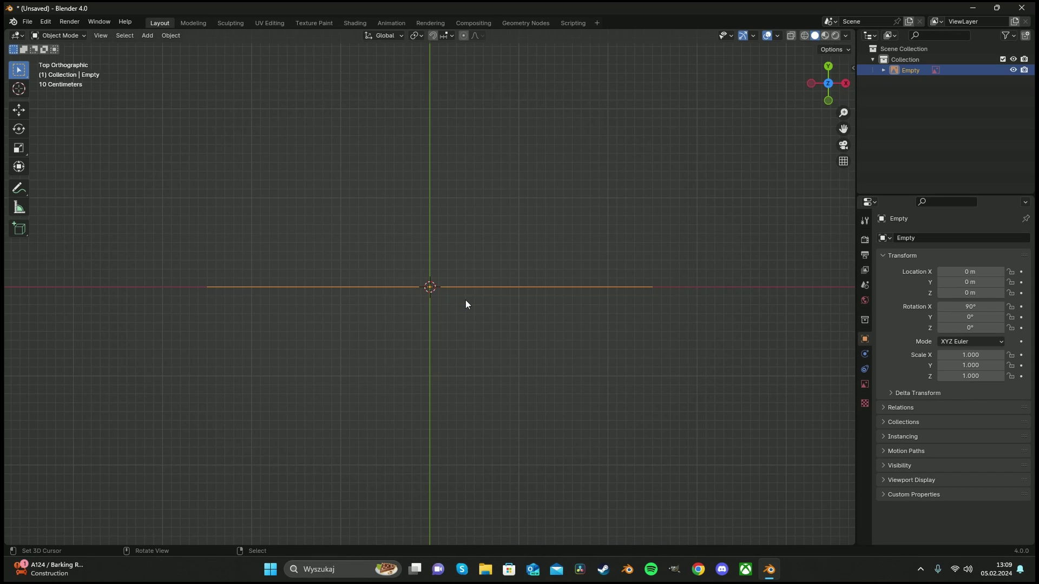
key(KP_1)
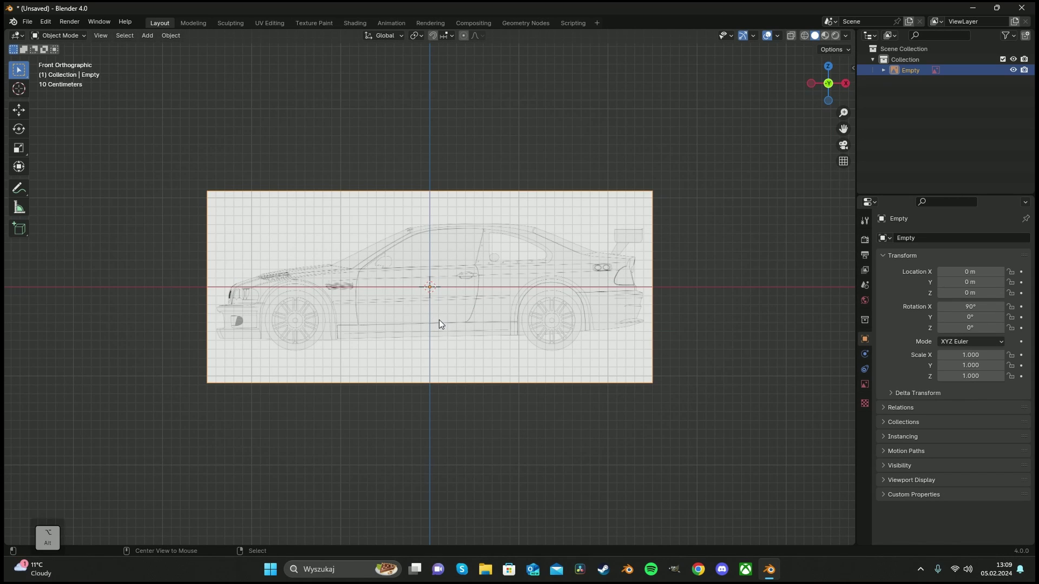
alt+middle_drag(449, 273, 450, 327)
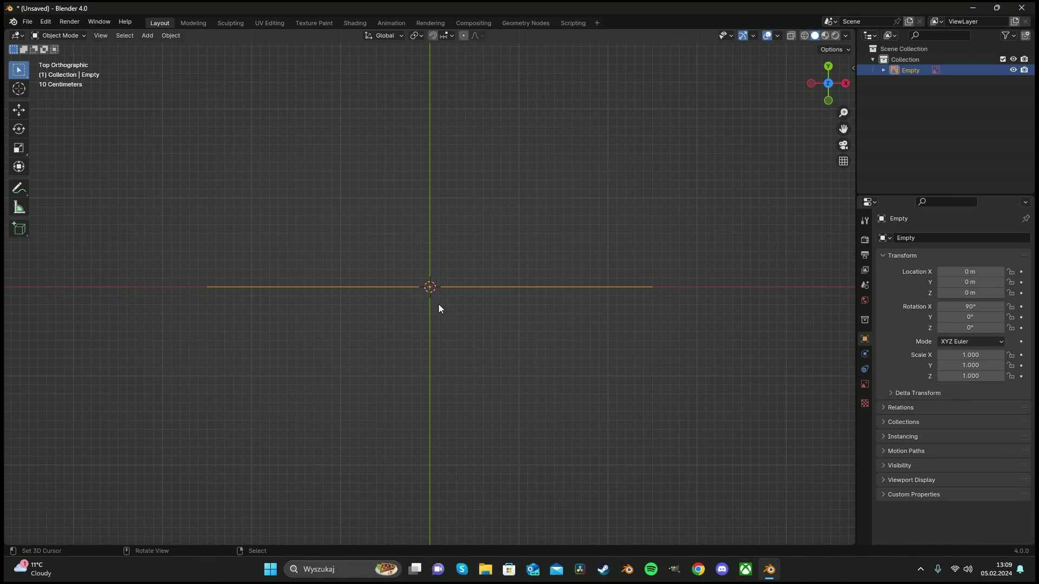
key(shift+a)
mouse_move(438, 304)
click(509, 317)
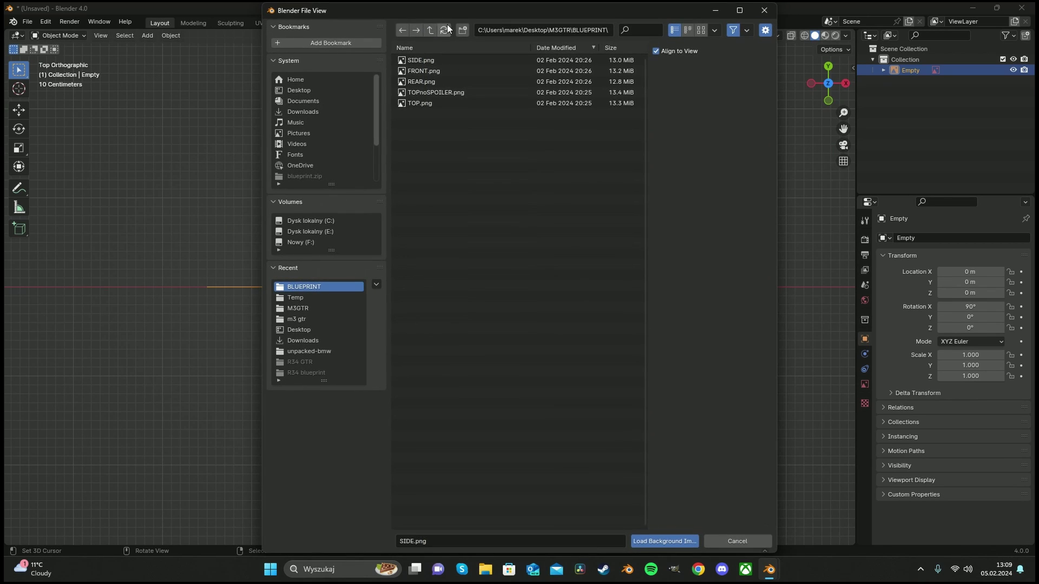
double_click(430, 102)
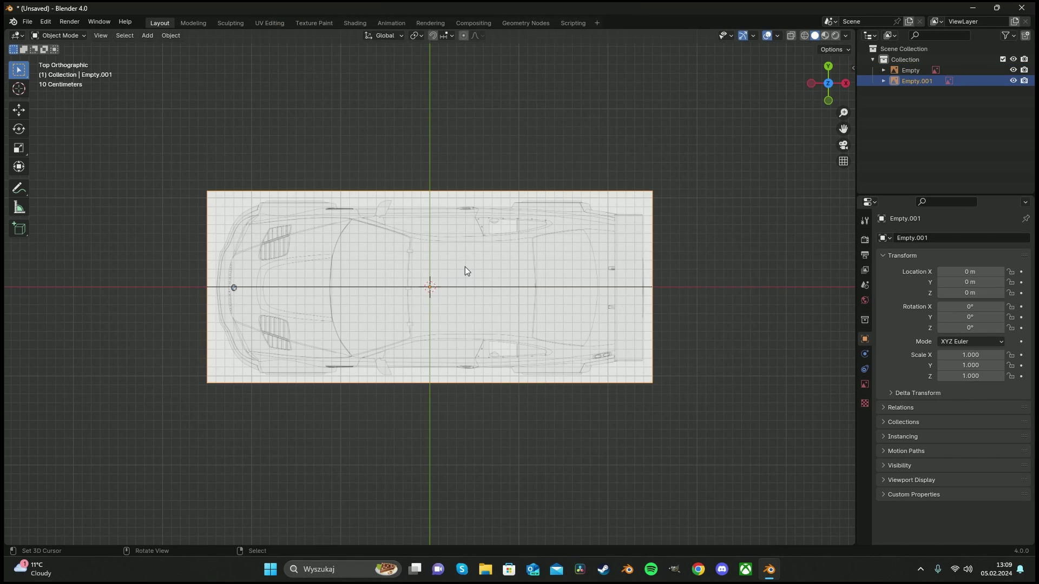
scroll(430, 295, down, 4)
key(a)
key(a)
scroll(424, 292, up, 3)
scroll(423, 288, down, 1)
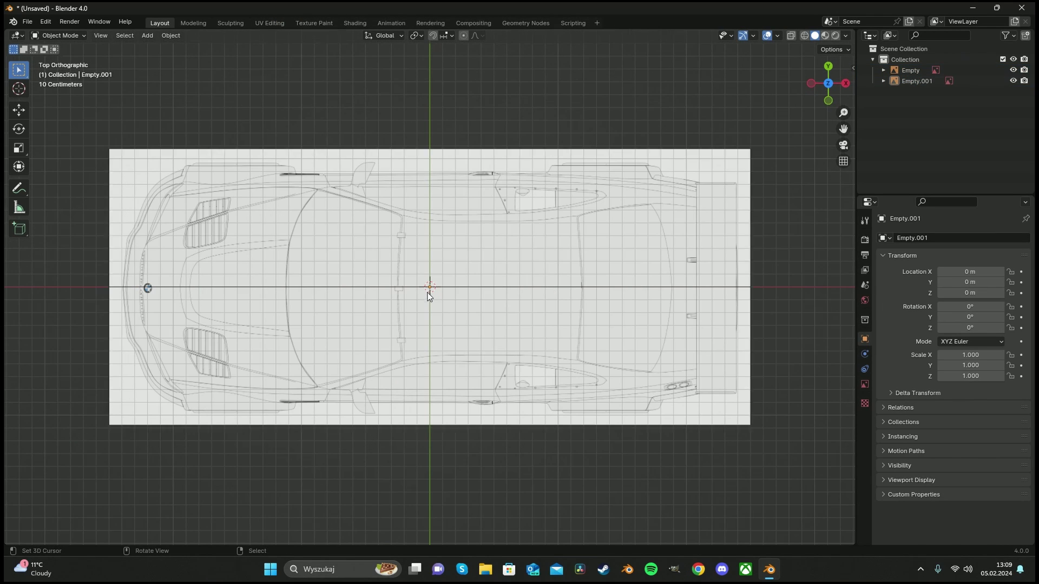
Add a cube, scale it along X to about 2.404 to span the car's length, and show it with X-ray in front view
key(shift+a)
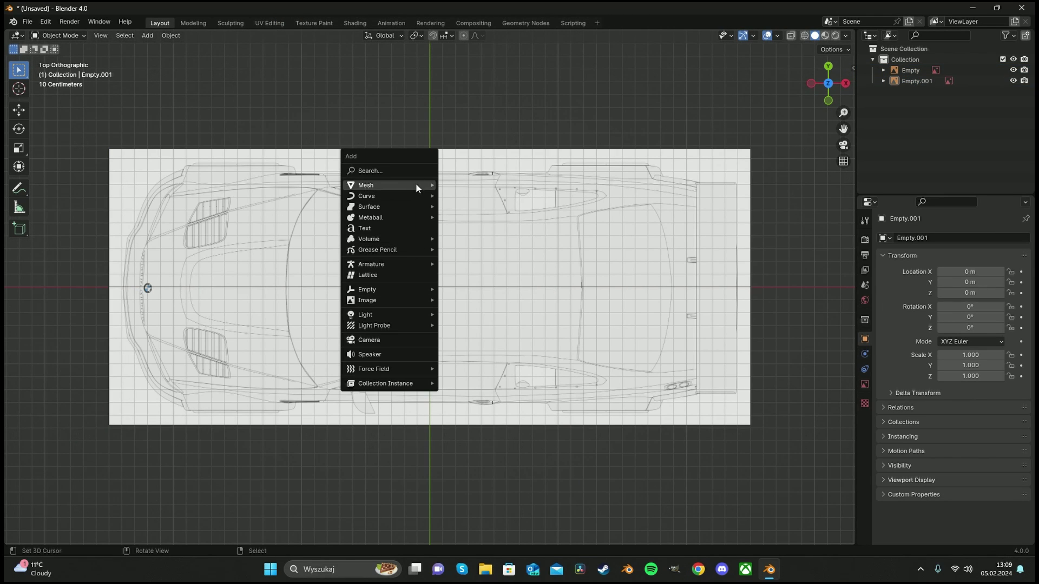
mouse_move(416, 185)
click(491, 195)
key(s)
key(x)
click(610, 279)
key(alt+z)
key(KP_1)
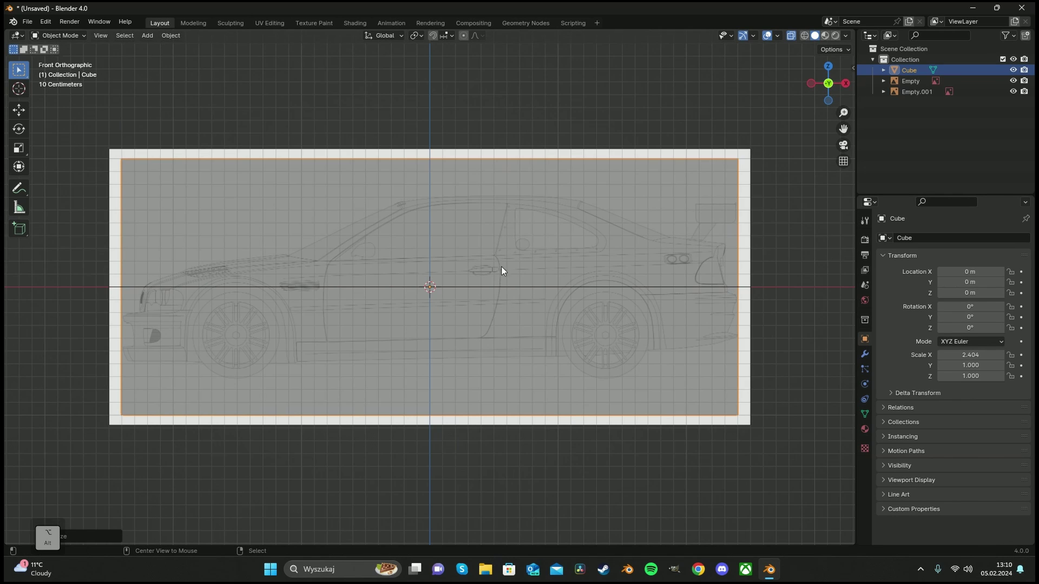
shift+middle_drag(336, 275, 364, 243)
scroll(548, 262, up, 9)
scroll(535, 210, up, 3)
key(s)
key(x)
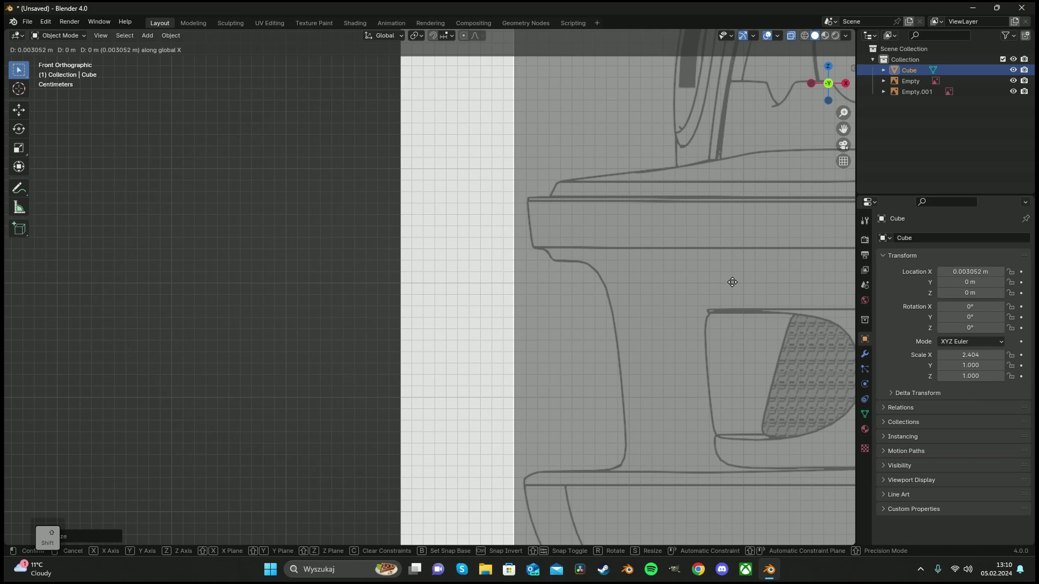
click(726, 280)
Scale the cube along X to about 2.394 so its edge meets the front bumper's outermost point
scroll(725, 278, down, 3)
scroll(717, 274, down, 4)
shift+middle_drag(694, 258, 510, 229)
scroll(642, 273, up, 7)
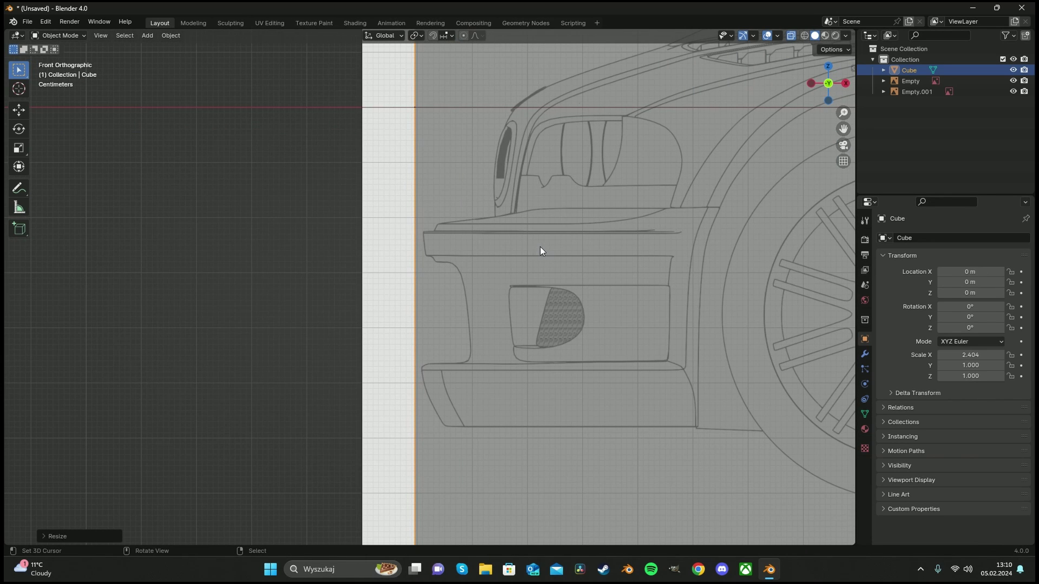
key(s)
key(x)
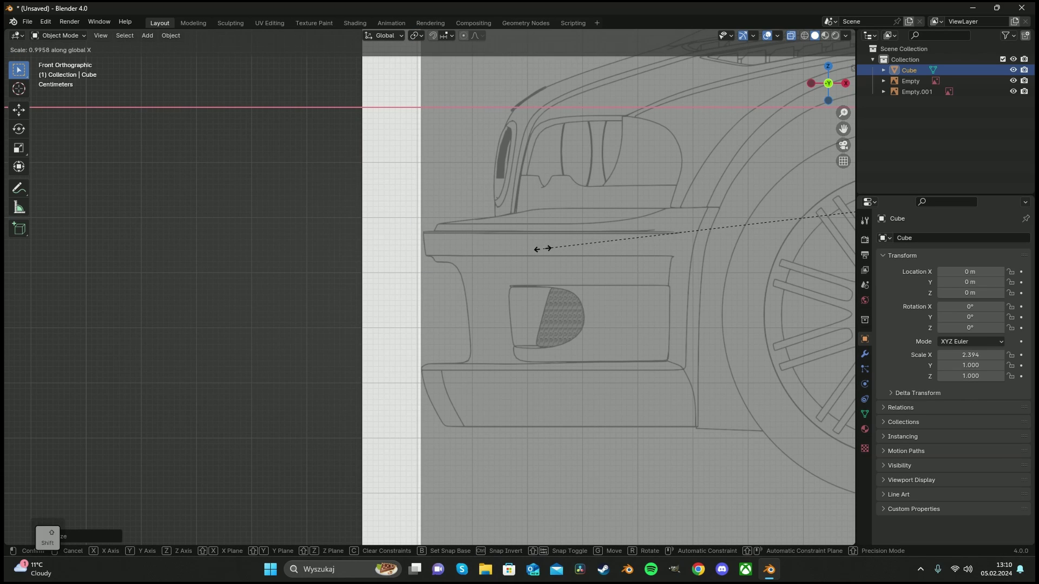
click(544, 249)
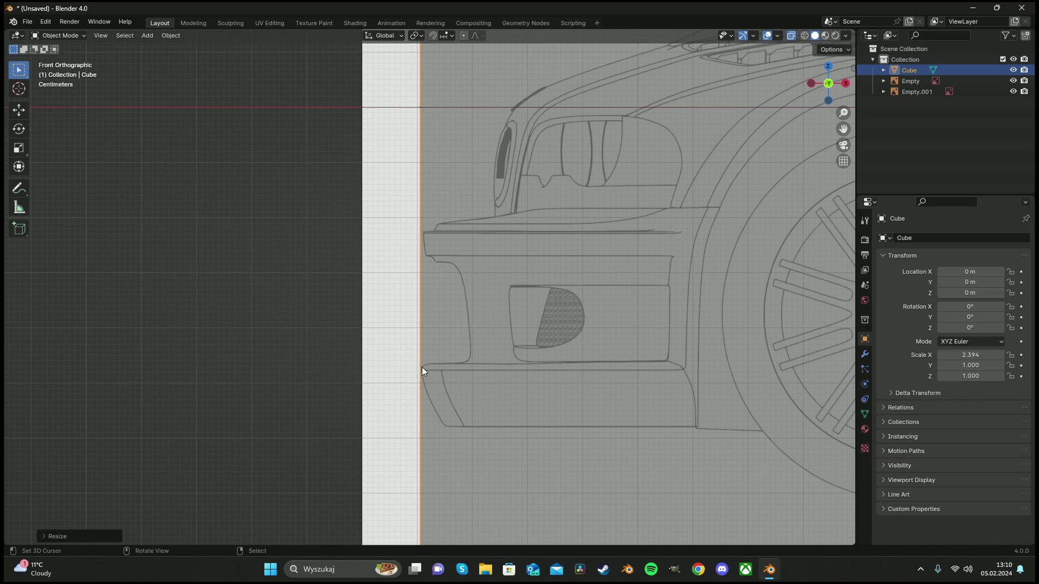
In Edit Mode, select the cube's vertices at the car's rear and move them along X to the rear bumper's outermost point
shift+middle_drag(422, 371, 238, 254)
scroll(427, 292, down, 5)
key(Tab)
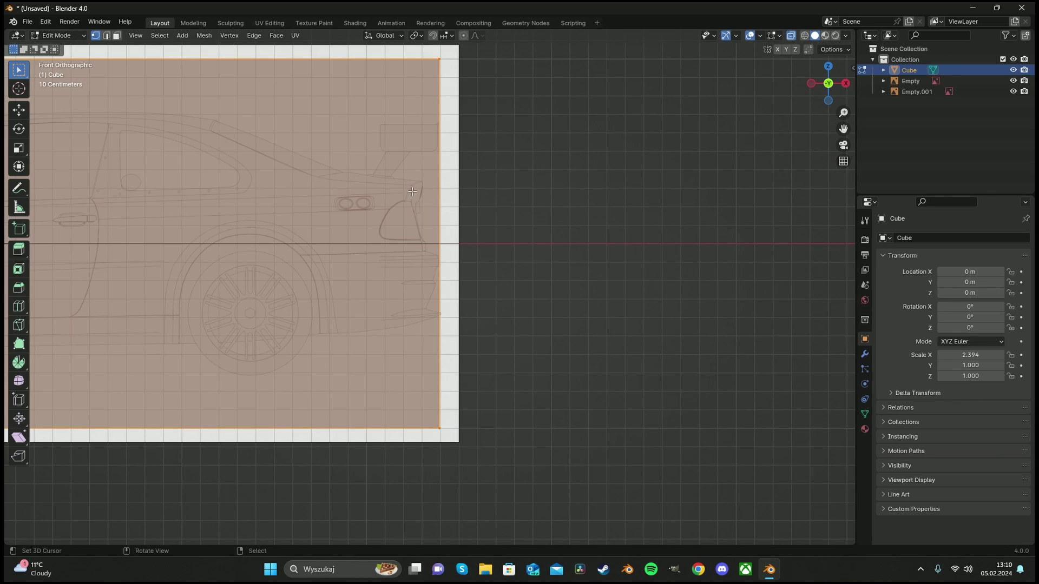
key(alt+a)
key(c)
scroll(444, 103, down, 3)
drag(443, 104, 445, 413)
right_click(446, 413)
scroll(470, 248, up, 7)
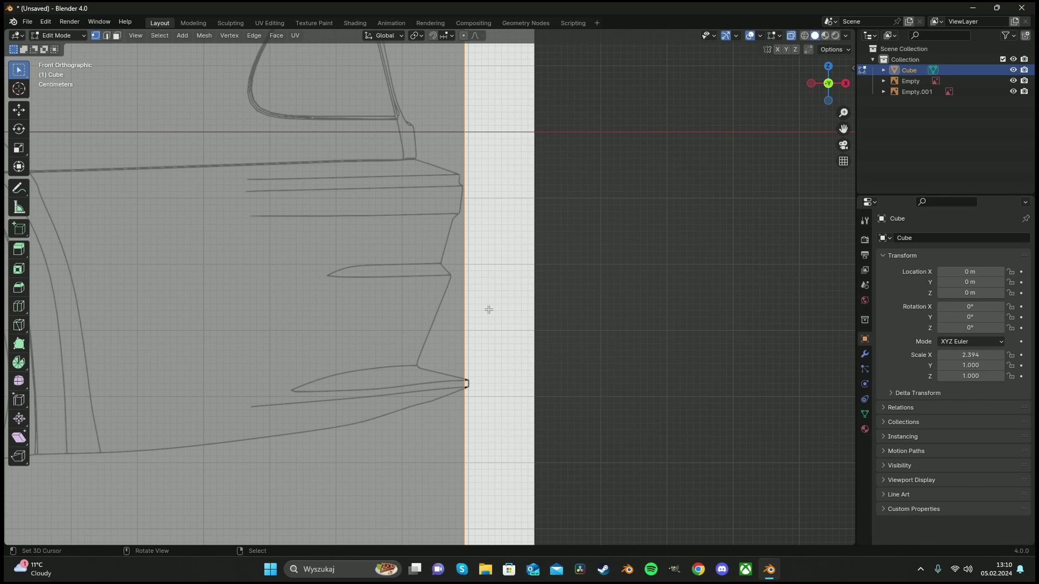
key(g)
key(x)
key(shift)
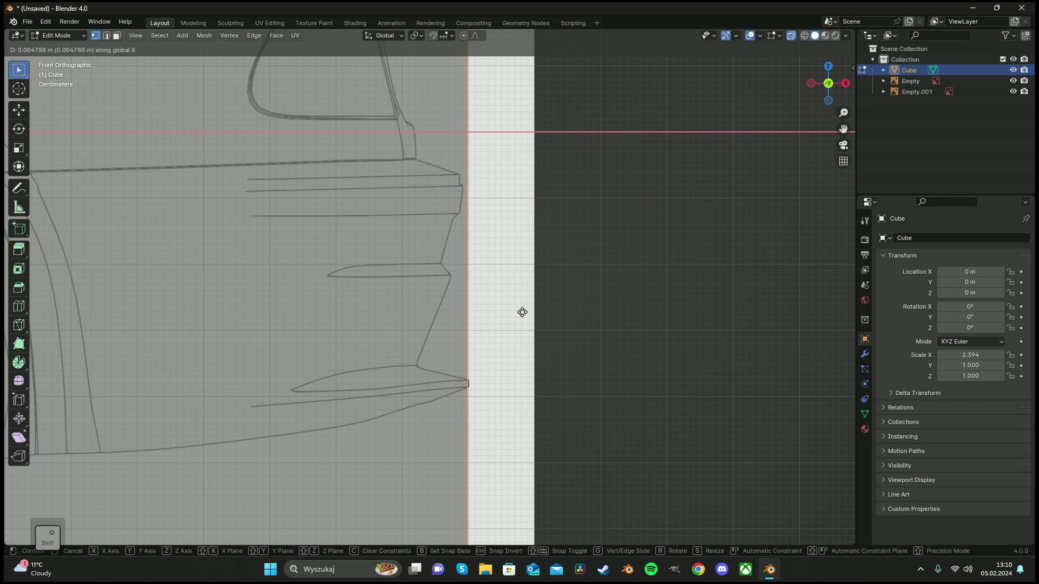
click(544, 312)
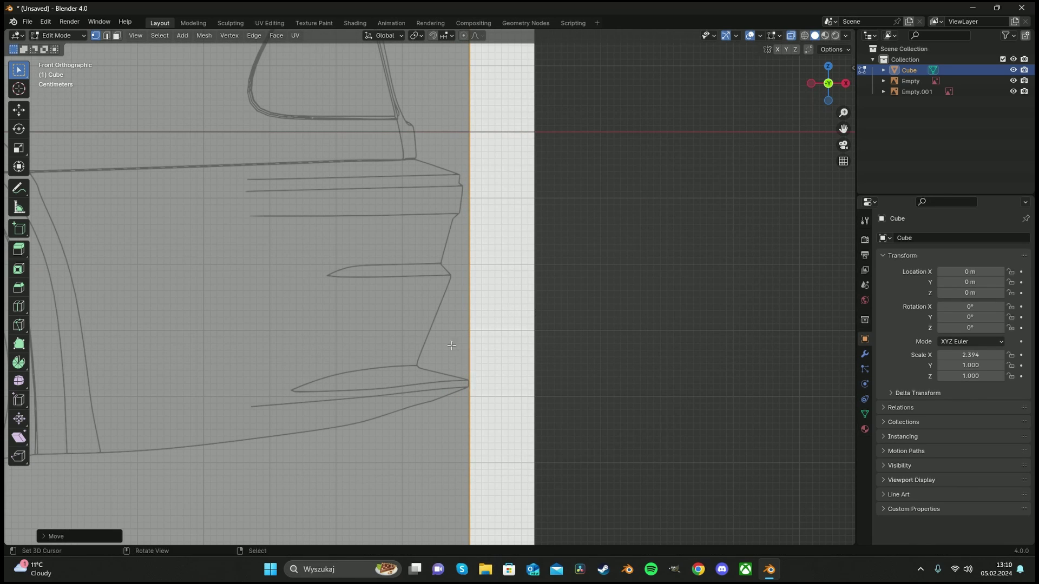
Return to Object Mode with the whole cube in view and activate the Move tool
scroll(449, 345, down, 9)
shift+middle_drag(246, 224, 481, 232)
scroll(482, 231, up, 3)
scroll(486, 229, down, 4)
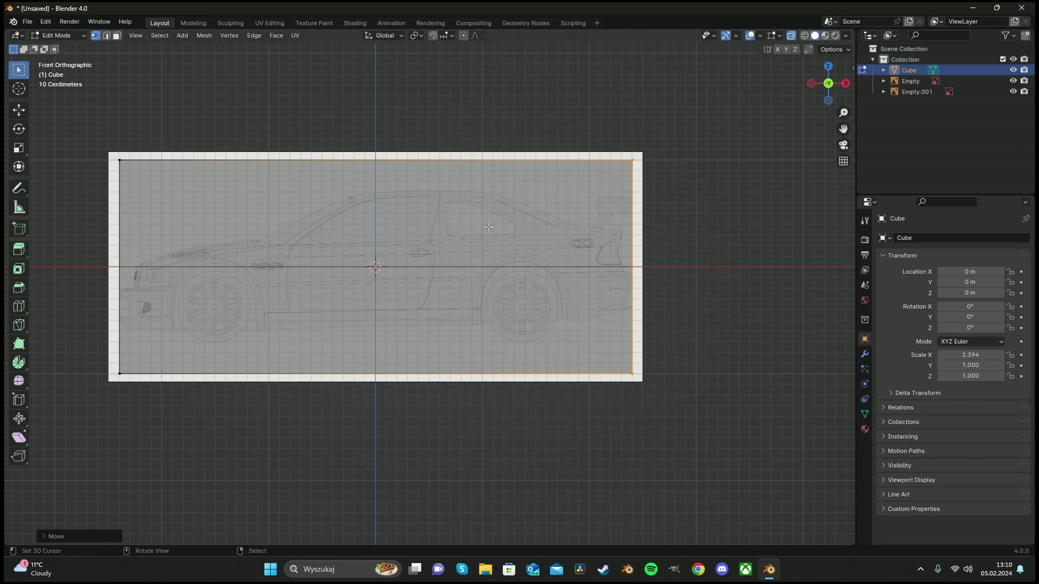
key(Tab)
key(shift+space)
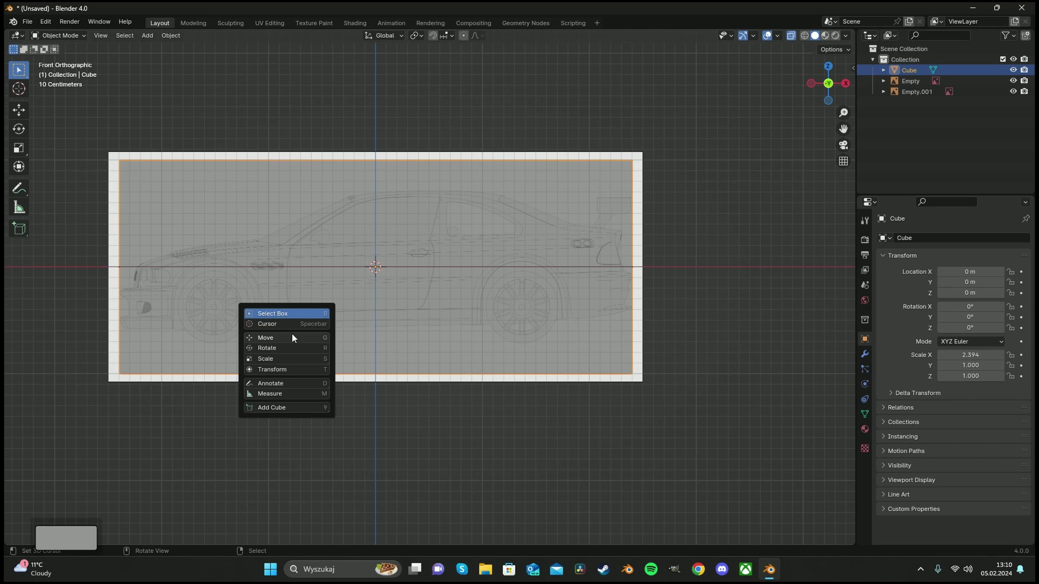
click(291, 335)
Scale the cube along Z to about 0.711 to match the car's height in the side blueprint
scroll(670, 290, up, 4)
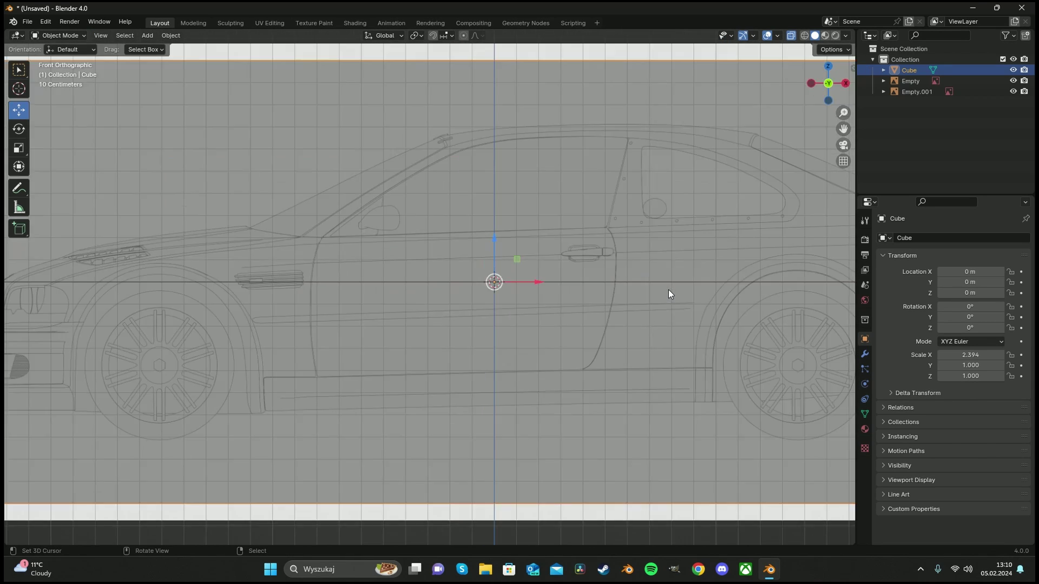
key(s)
key(z)
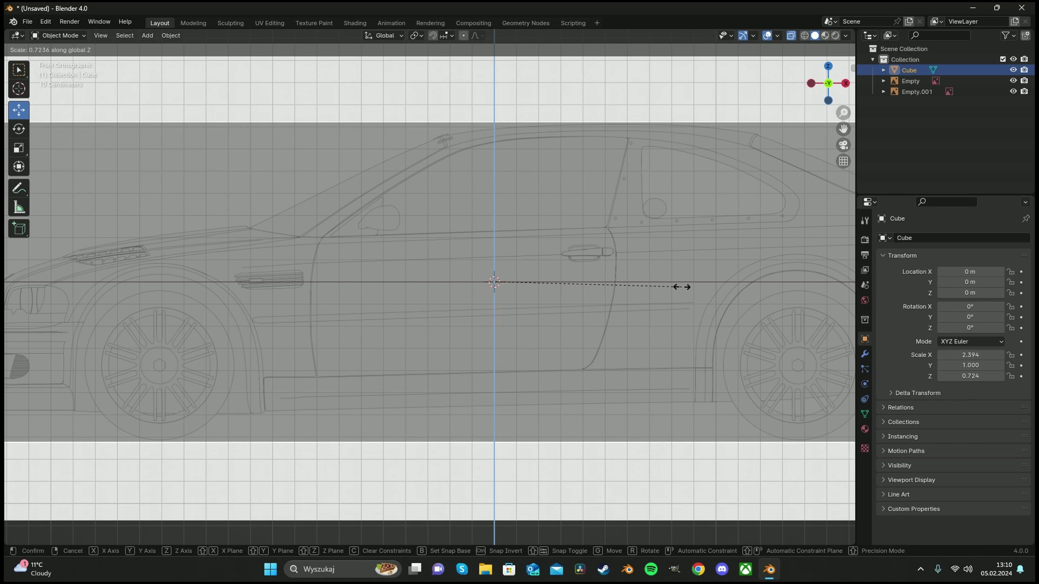
click(679, 284)
shift+middle_drag(679, 284, 420, 231)
scroll(420, 231, up, 4)
shift+middle_drag(624, 432, 433, 174)
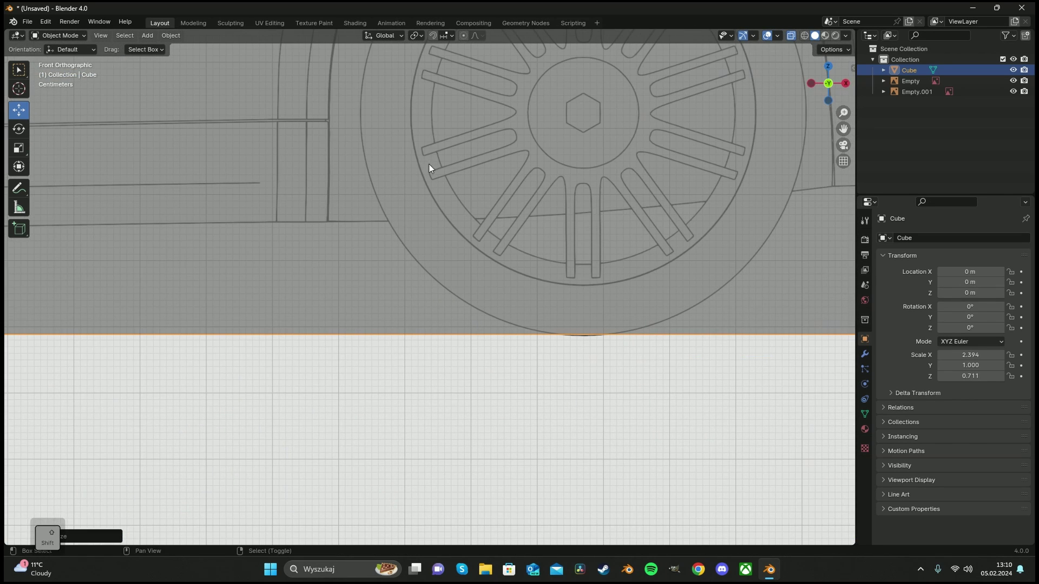
key(s)
key(z)
key(shift)
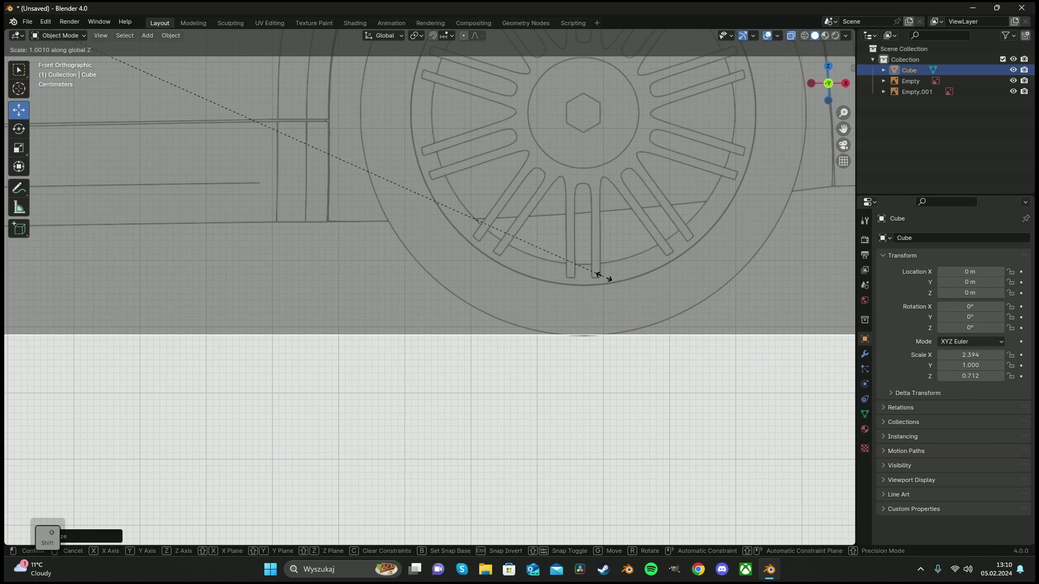
right_click(626, 299)
Fine-tune the cube's Z scale to about 0.714 so its lower edge touches the rear tyre's bottom, and check the roof
key(s)
key(z)
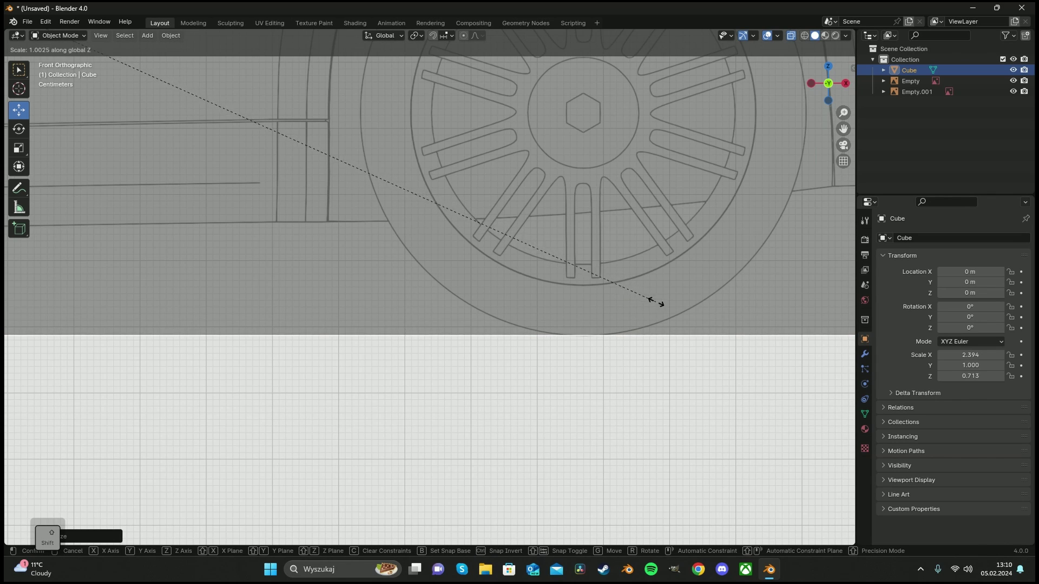
click(666, 306)
scroll(666, 240, down, 8)
scroll(636, 241, up, 1)
shift+middle_drag(515, 151, 668, 374)
scroll(524, 268, up, 5)
scroll(521, 234, down, 6)
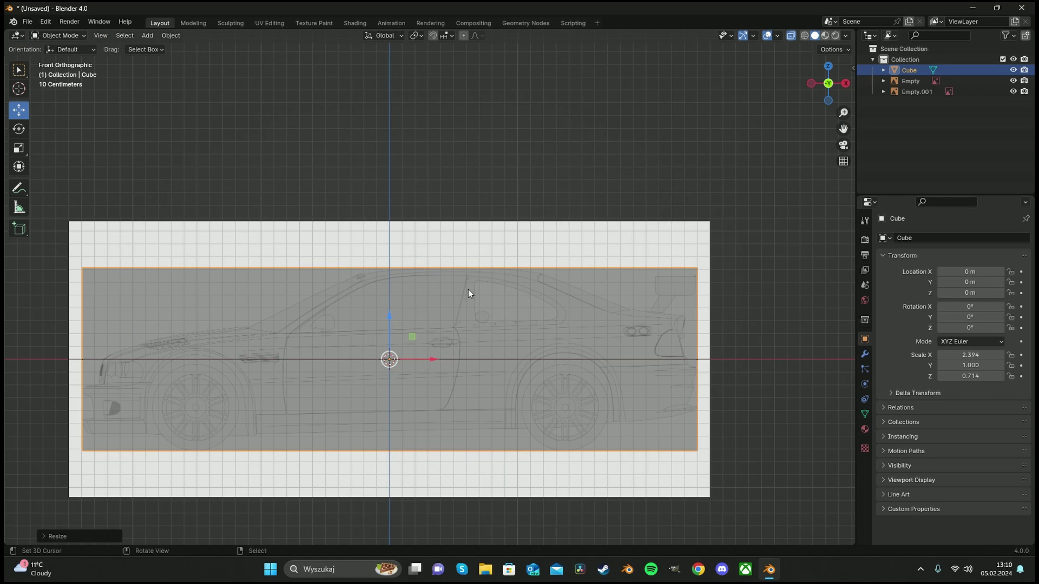
Deselect the cube and examine how its front, rear and side edges line up with the car's outline in the top orthographic view
key(alt+a)
key(KP_7)
scroll(465, 281, up, 4)
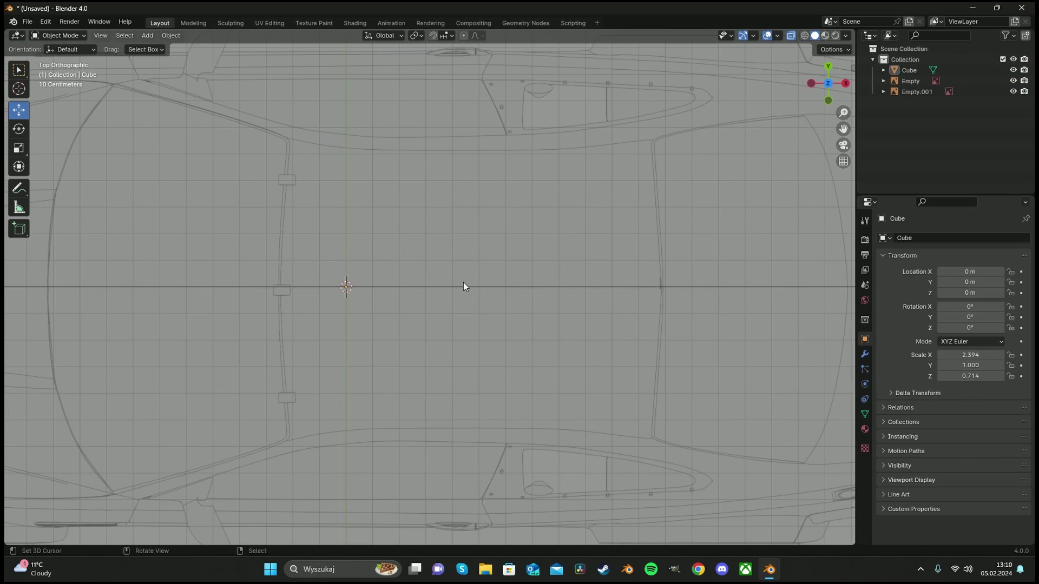
shift+middle_drag(361, 310, 761, 216)
shift+middle_drag(363, 258, 541, 246)
scroll(304, 187, up, 5)
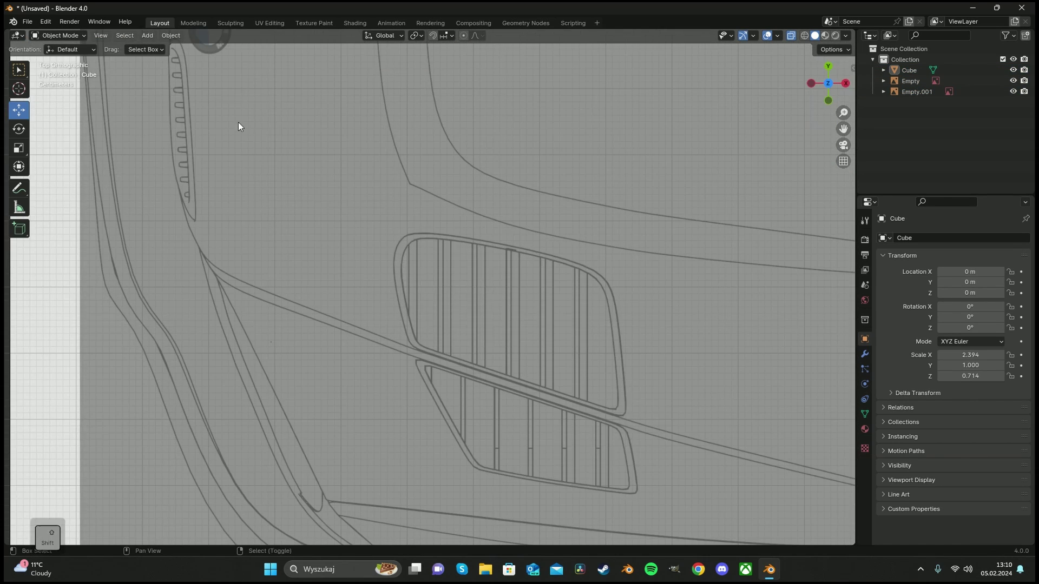
shift+middle_drag(234, 121, 512, 349)
scroll(512, 305, down, 9)
shift+middle_drag(631, 271, 189, 245)
scroll(604, 255, up, 8)
shift+middle_drag(603, 221, 99, 277)
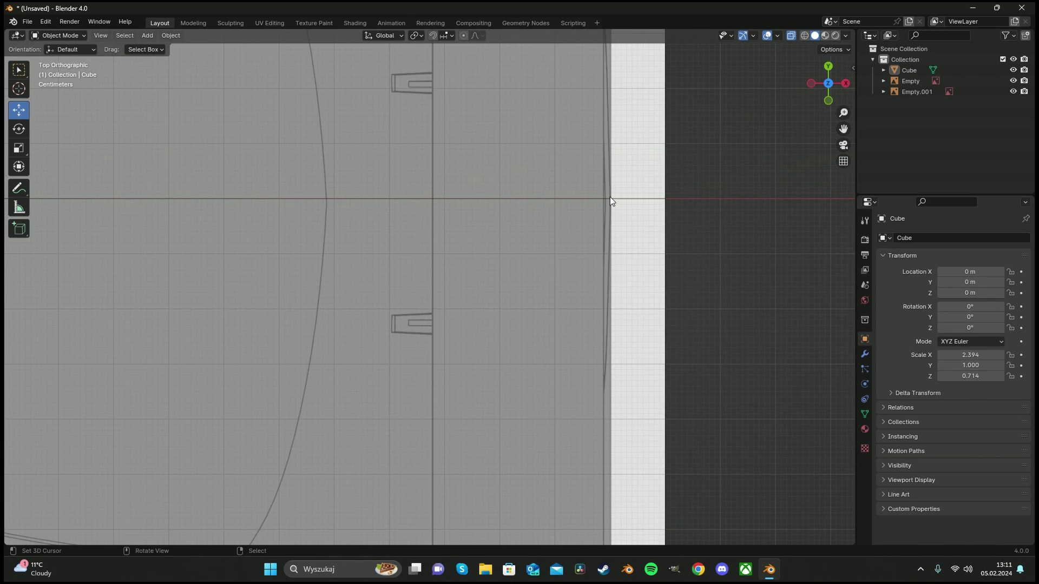
scroll(593, 204, down, 8)
shift+middle_drag(377, 272, 534, 211)
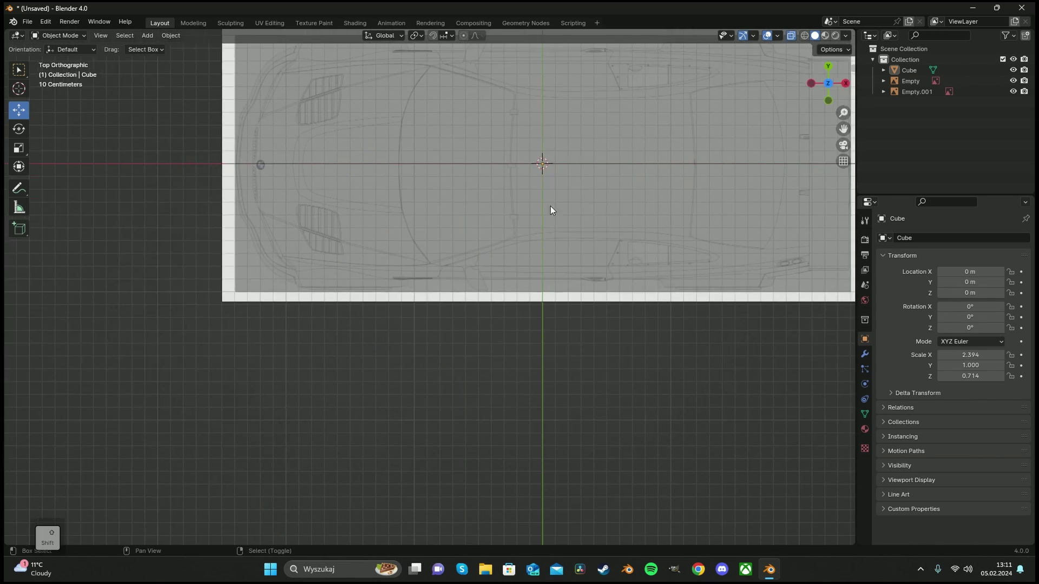
scroll(534, 206, up, 5)
shift+middle_drag(603, 146, 547, 422)
shift+middle_drag(563, 54, 540, 288)
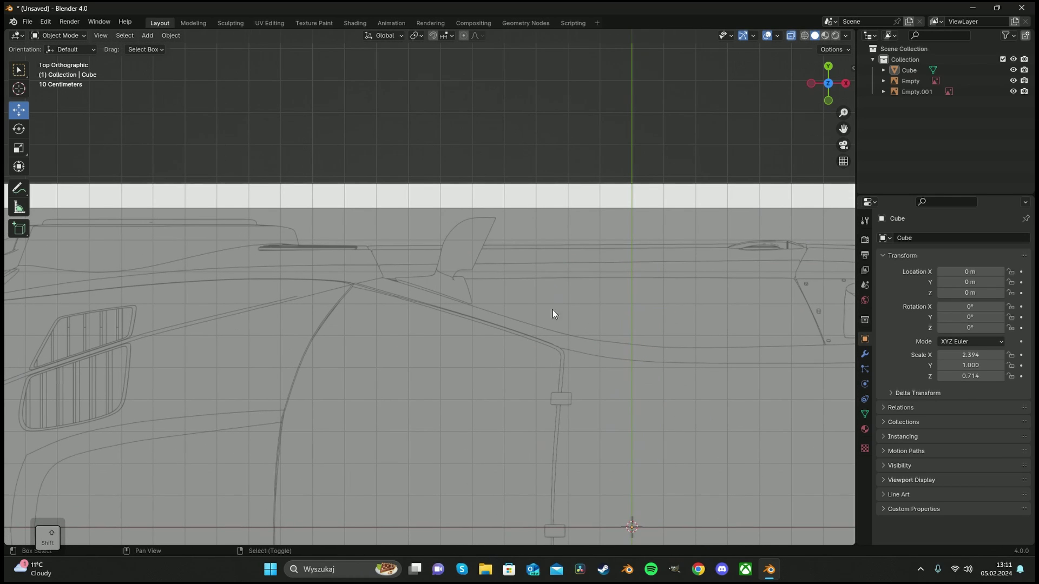
Scale the cube along Y to about 0.976 to match the car's width, and check its edge at the side mirror
click(509, 322)
scroll(650, 347, down, 8)
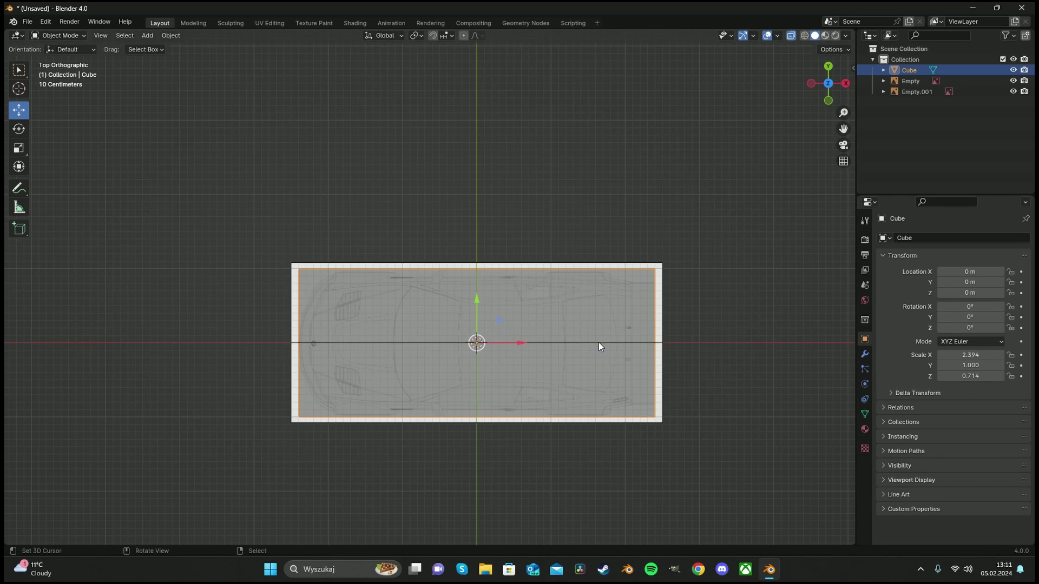
scroll(649, 357, up, 5)
key(y)
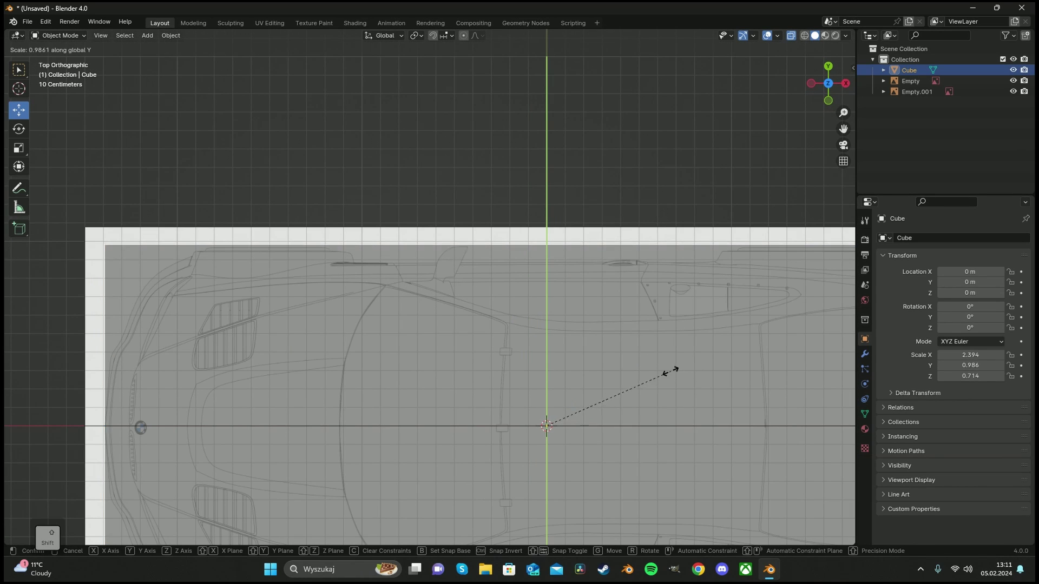
shift+click(551, 368)
scroll(536, 390, up, 6)
shift+scroll(541, 325, down, 15)
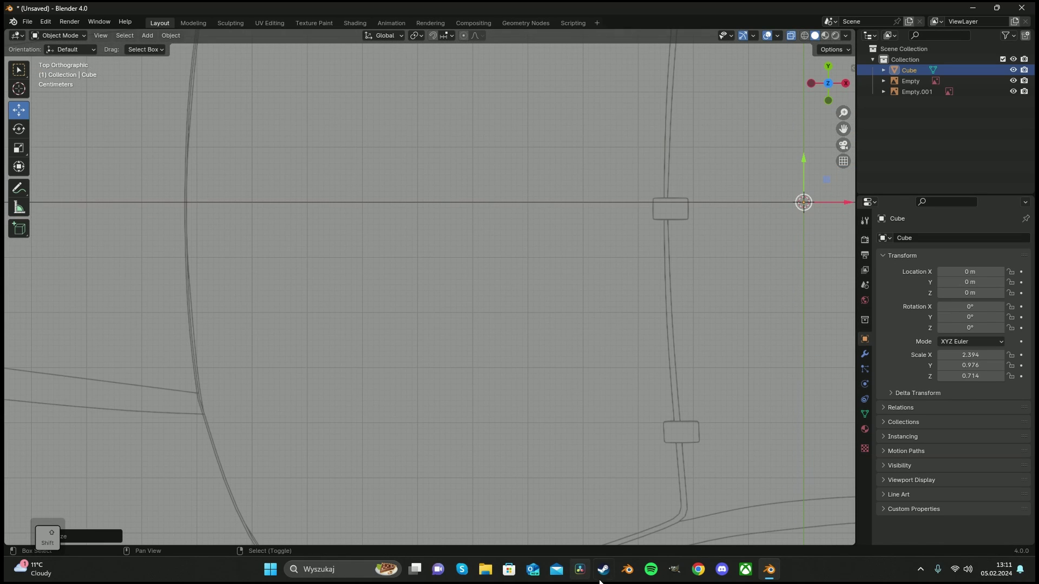
scroll(586, 207, down, 2)
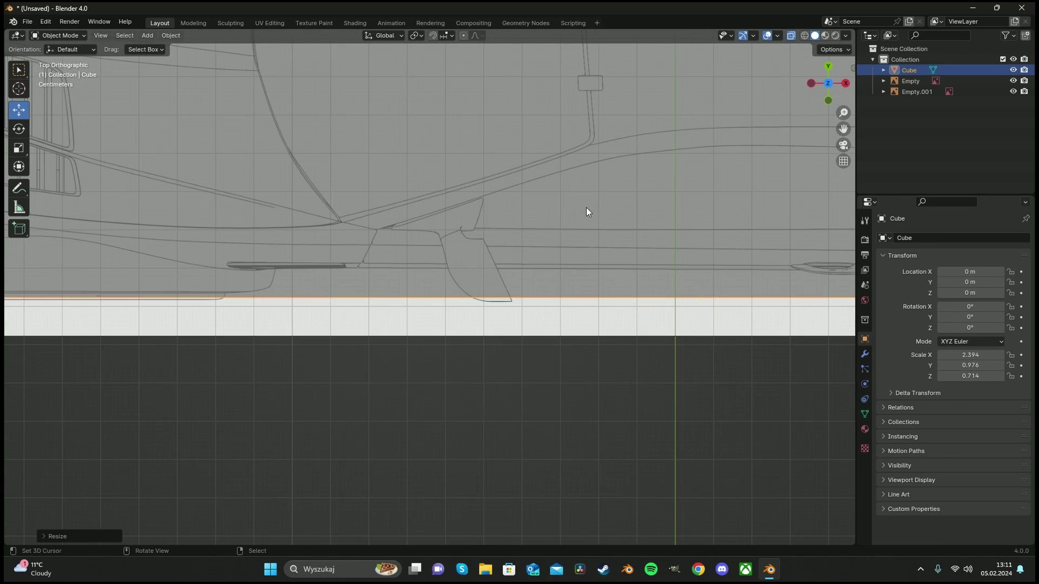
shift+middle_drag(621, 185, 563, 276)
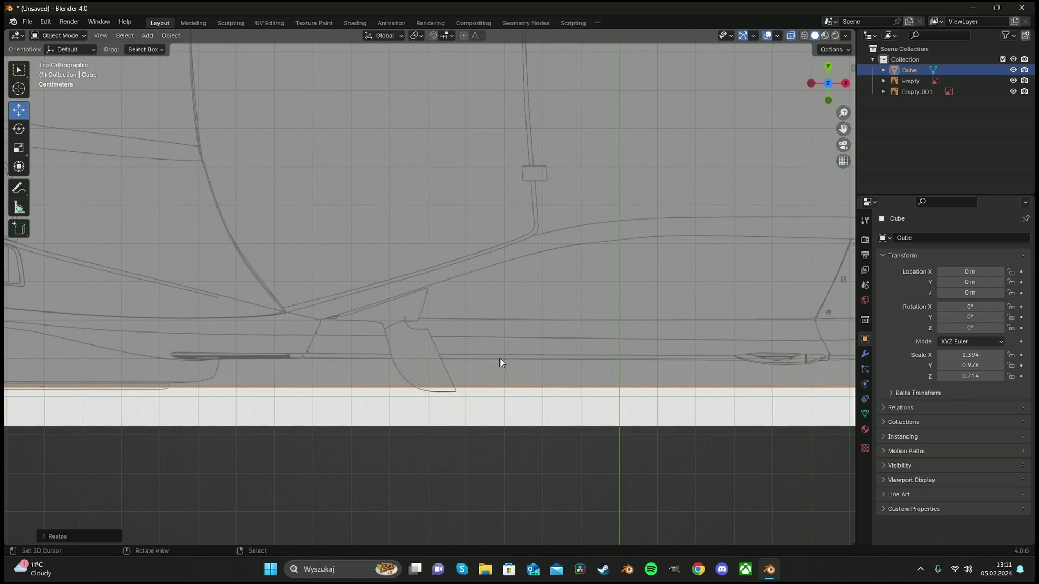
In Edit Mode, select the cube's vertices on the negative Y side and move them along Y to that side mirror's outermost point
key(KP_Decimal)
key(Tab)
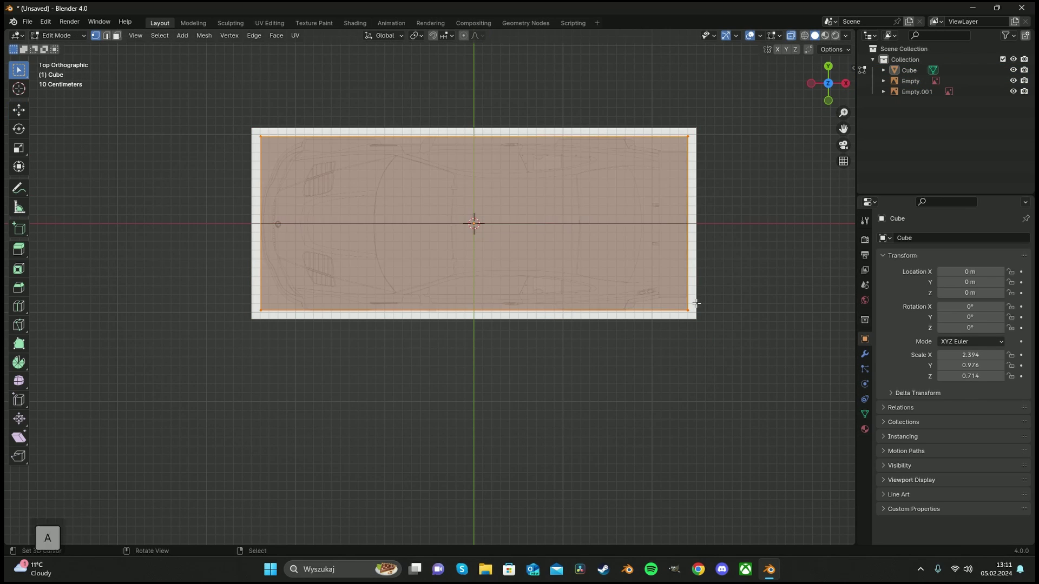
key(alt+a)
key(c)
scroll(695, 325, up, 9)
drag(699, 336, 268, 325)
right_click(268, 326)
scroll(456, 282, up, 7)
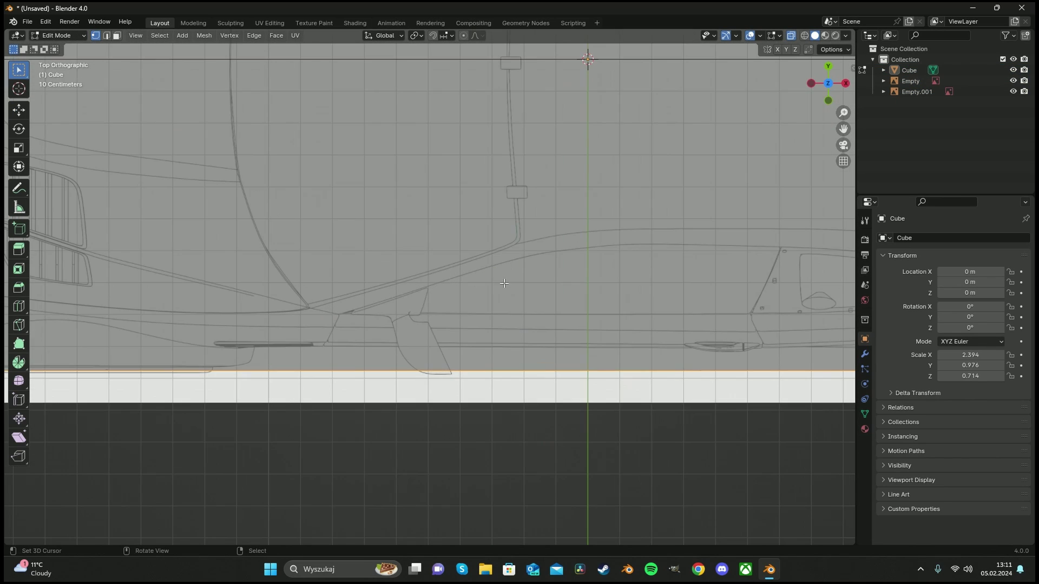
scroll(513, 286, up, 3)
key(g)
key(y)
click(562, 328)
scroll(521, 301, down, 6)
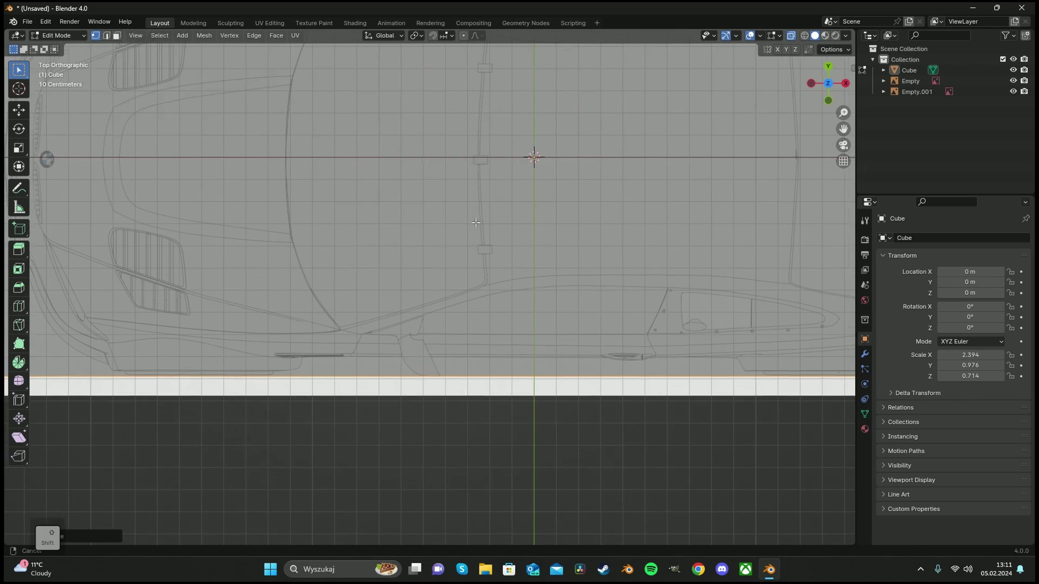
Select the cube's vertices on the positive Y side and move them along Y to the opposite mirror's outermost point
right_click(739, 234)
shift+right_click(131, 232)
scroll(275, 70, up, 9)
shift+middle_drag(275, 69, 513, 293)
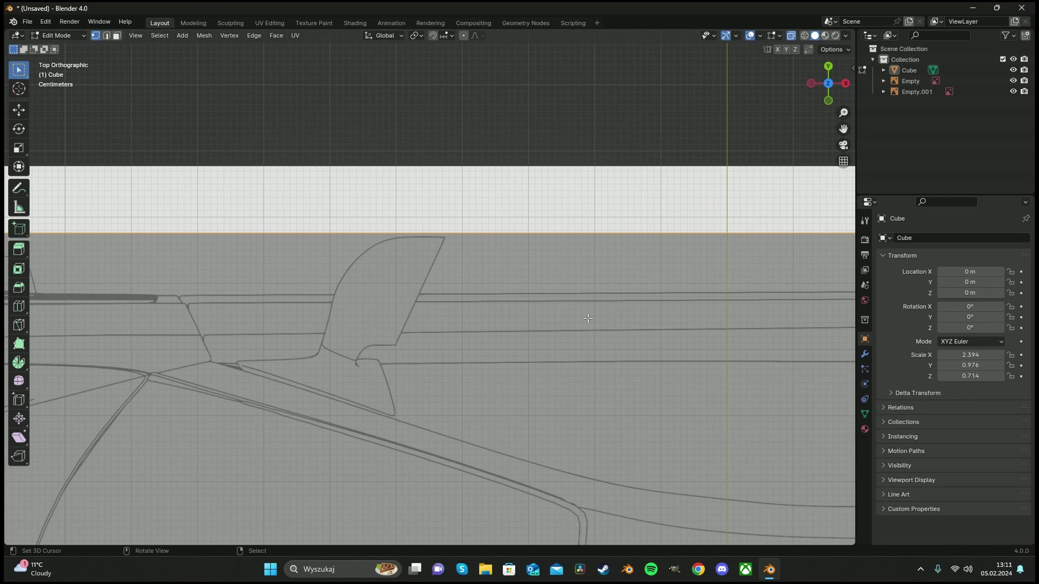
key(g)
key(y)
click(586, 355)
scroll(492, 320, down, 8)
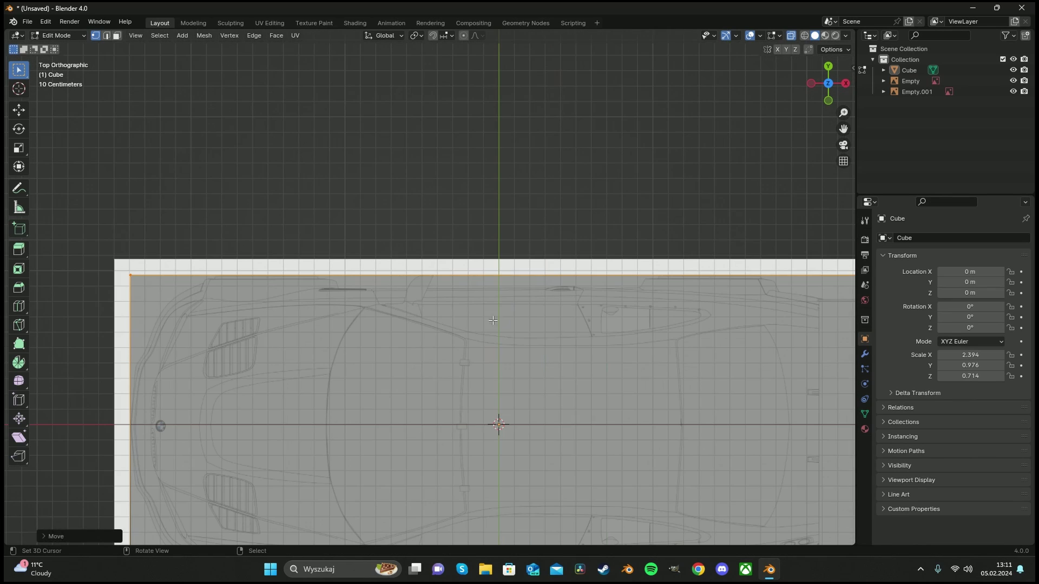
Return to Object Mode and load FRONT.png as a background image aligned to the right orthographic view
key(Tab)
scroll(492, 319, down, 5)
key(KP_1)
scroll(495, 302, up, 5)
scroll(499, 301, down, 5)
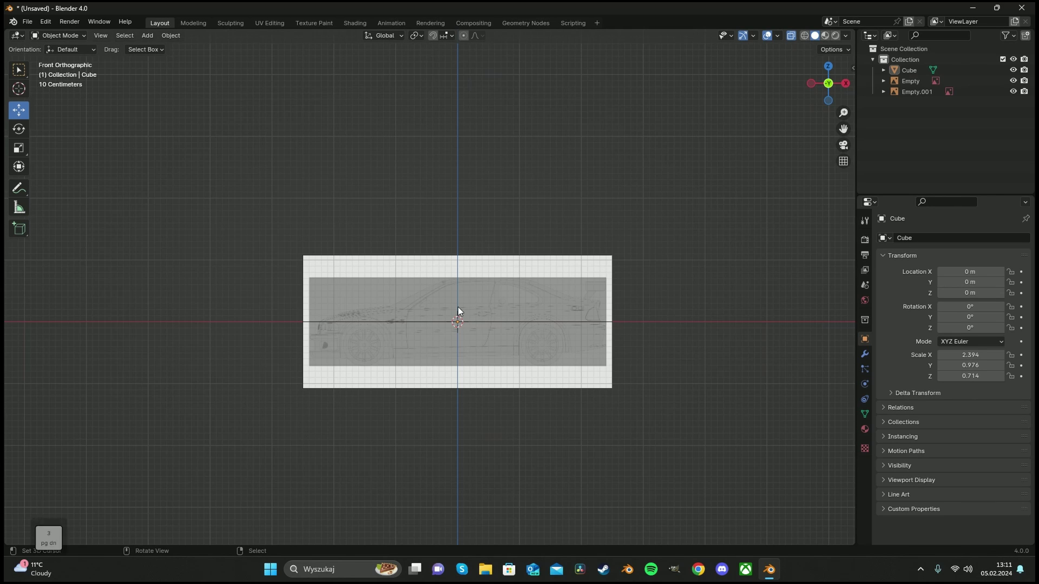
key(KP_3)
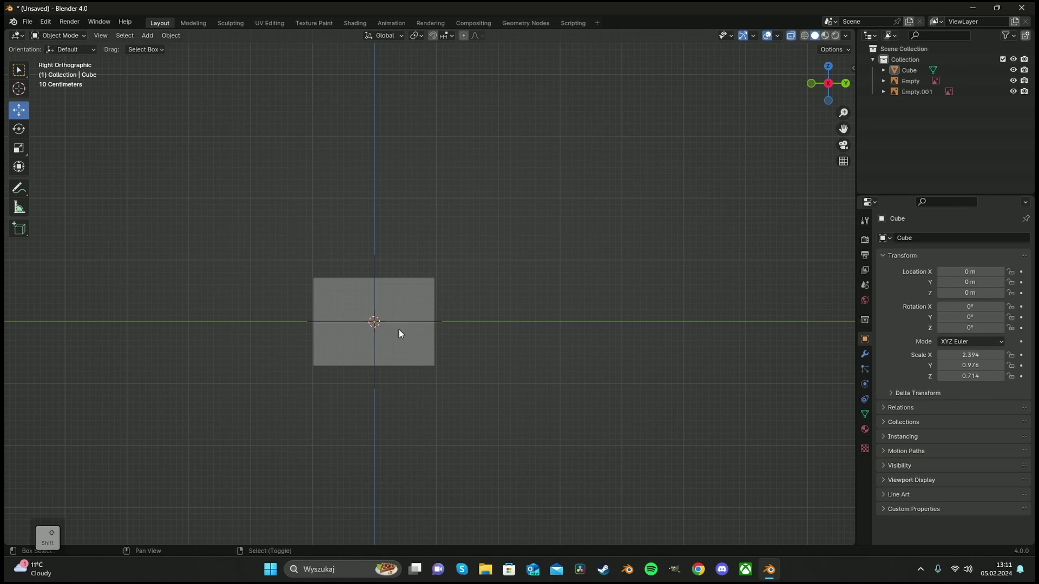
key(shift+a)
mouse_move(378, 448)
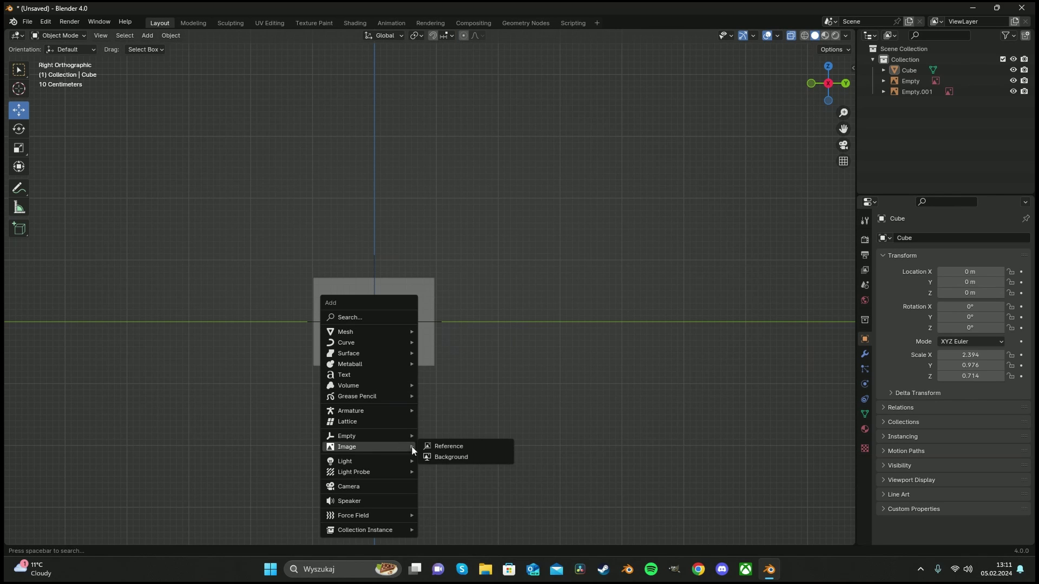
click(467, 456)
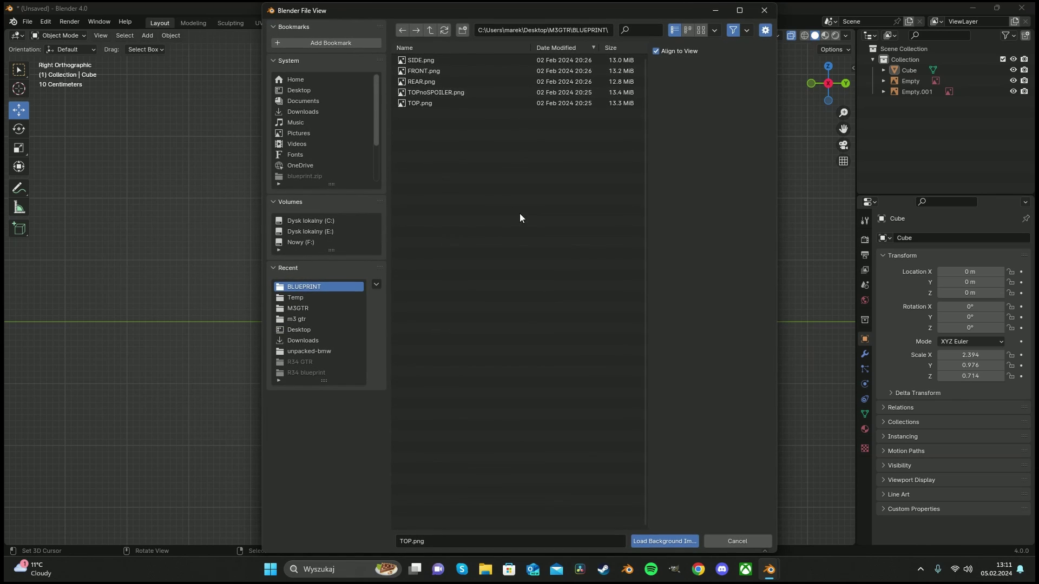
double_click(434, 70)
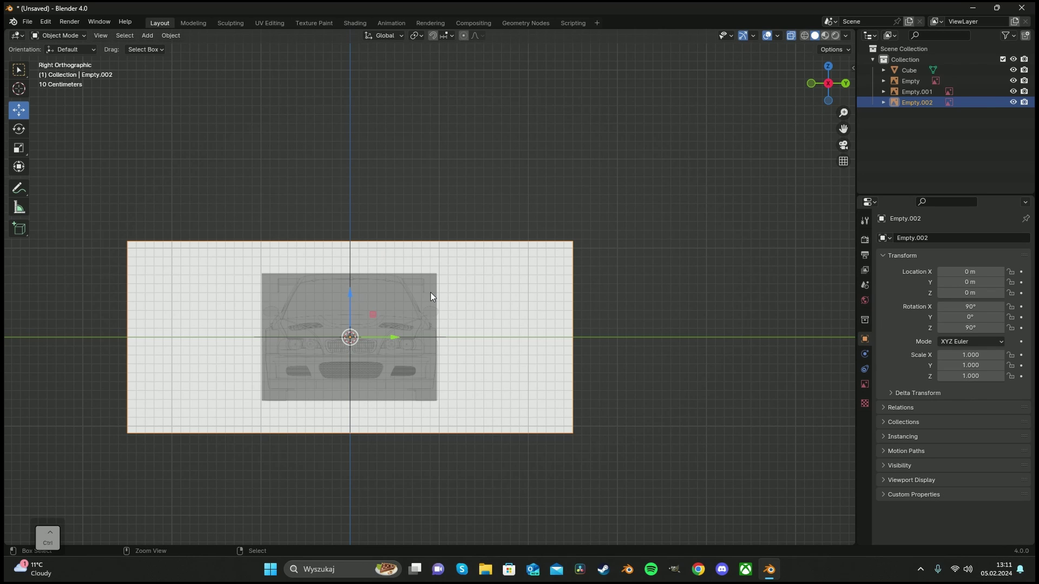
Load REAR.png as a background image aligned to the left orthographic view
key(ctrl+KP_3)
alt+middle_drag(431, 293, 465, 297)
key(shift+a)
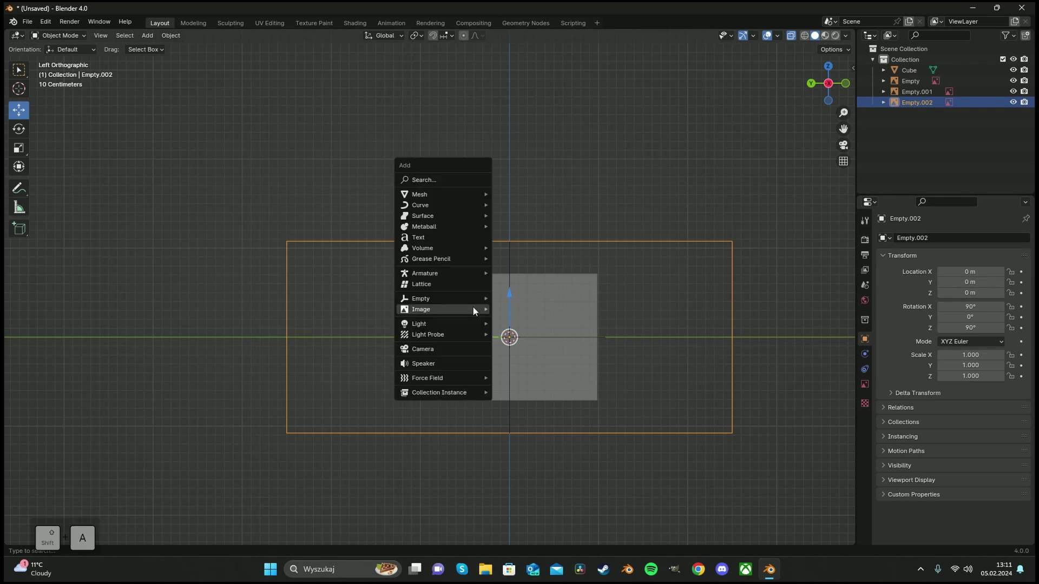
mouse_move(475, 306)
click(541, 318)
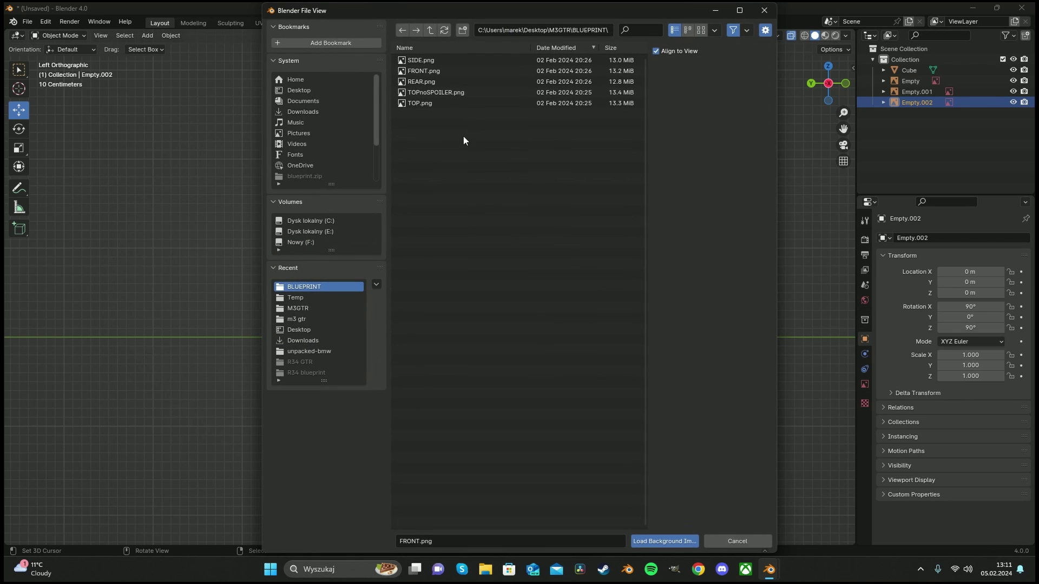
double_click(440, 81)
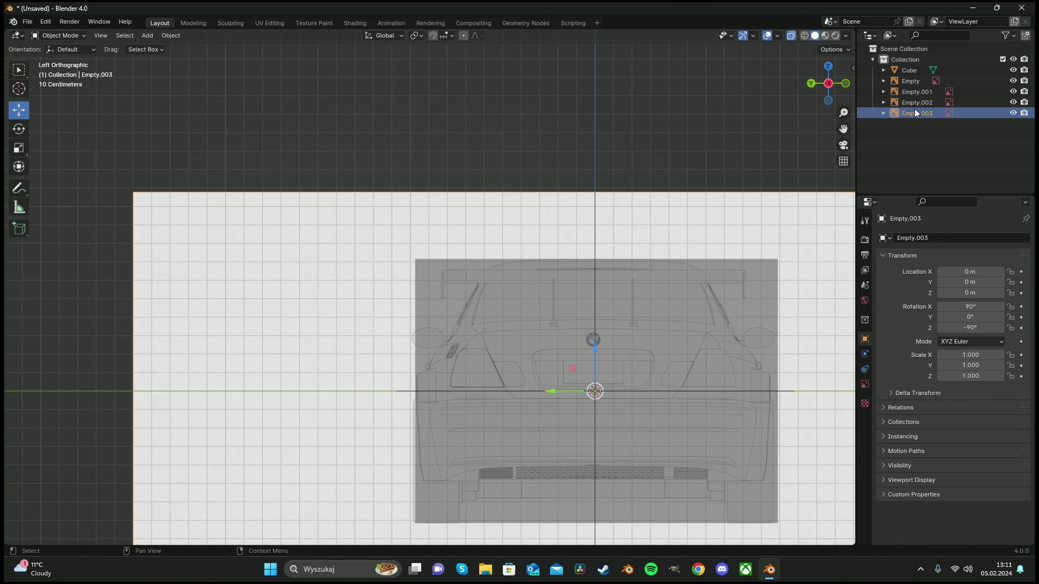
Rename the rear blueprint's image object to "rear"
double_click(917, 111)
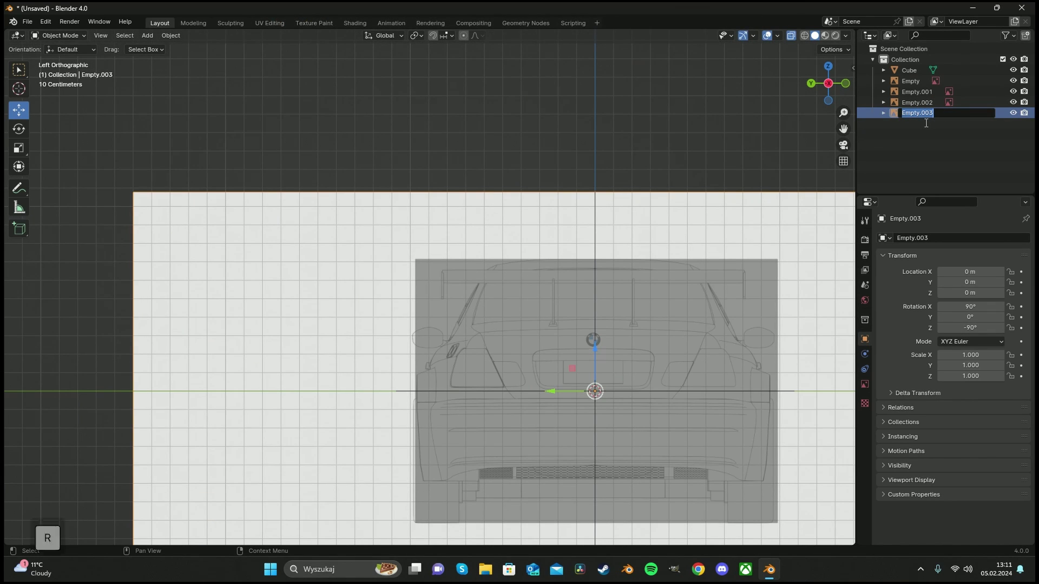
text(rear)
key(Return)
Identify which image objects belong to which view and rename the top blueprint's image object to "top"
click(914, 100)
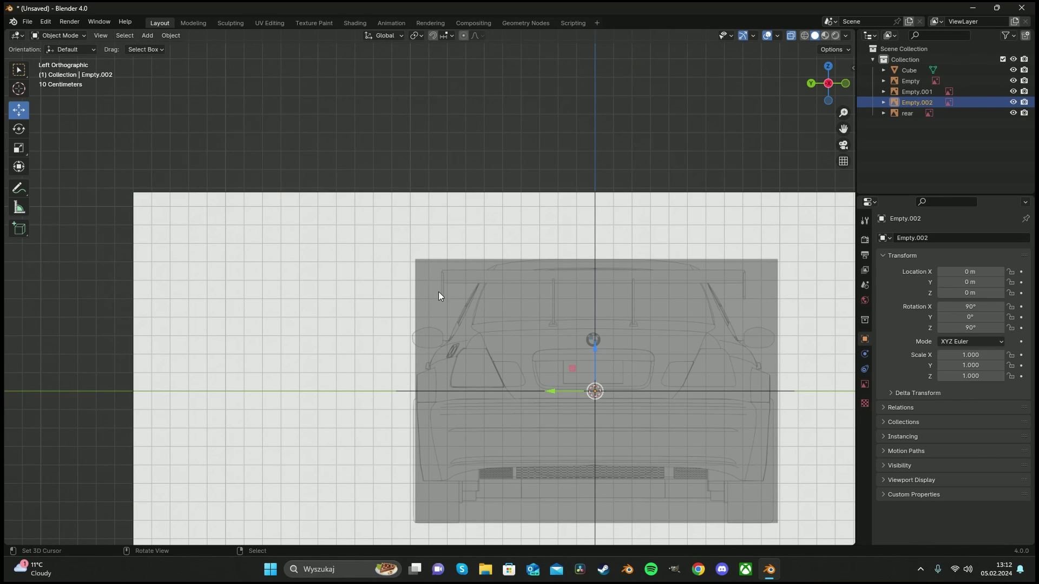
middle_drag(427, 297, 558, 270)
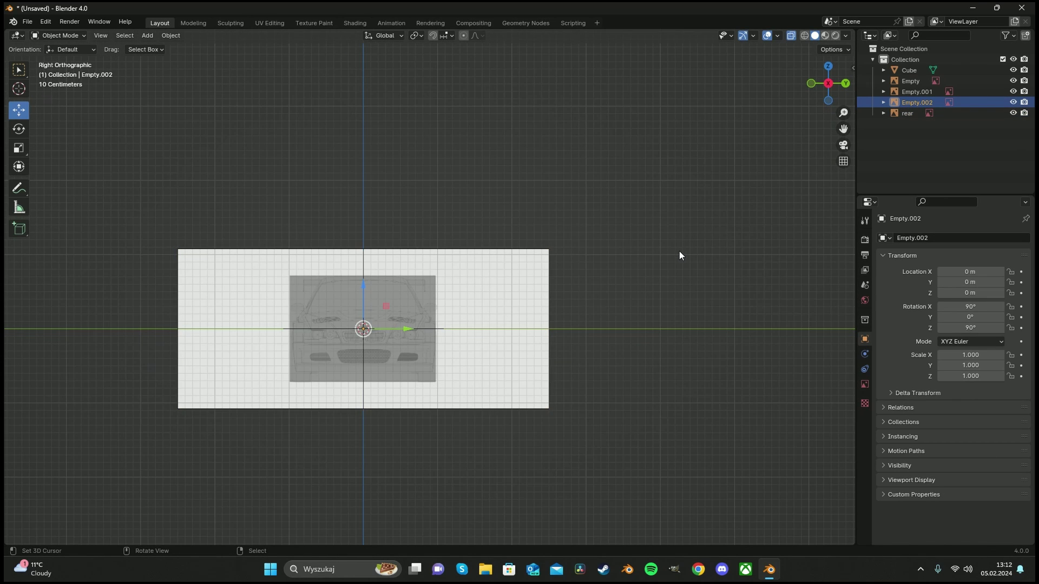
key(KP_1)
key(KP_7)
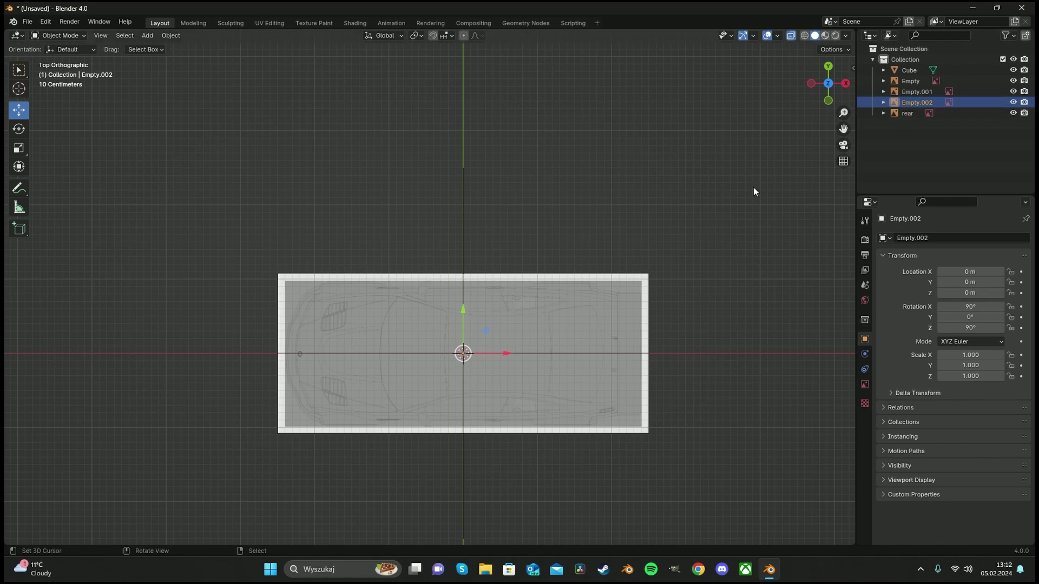
double_click(918, 92)
text(top)
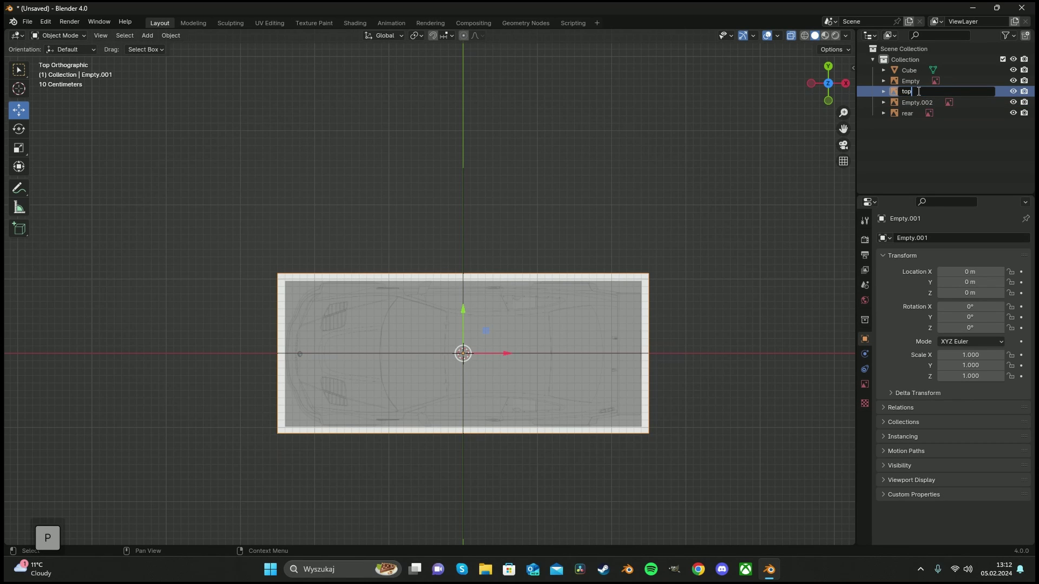
key(Return)
In the front orthographic view, select the side blueprint's image object and rename it to "side"
alt+middle_drag(569, 318, 501, 303)
alt+scroll(501, 303, up, 1)
right_click(521, 264)
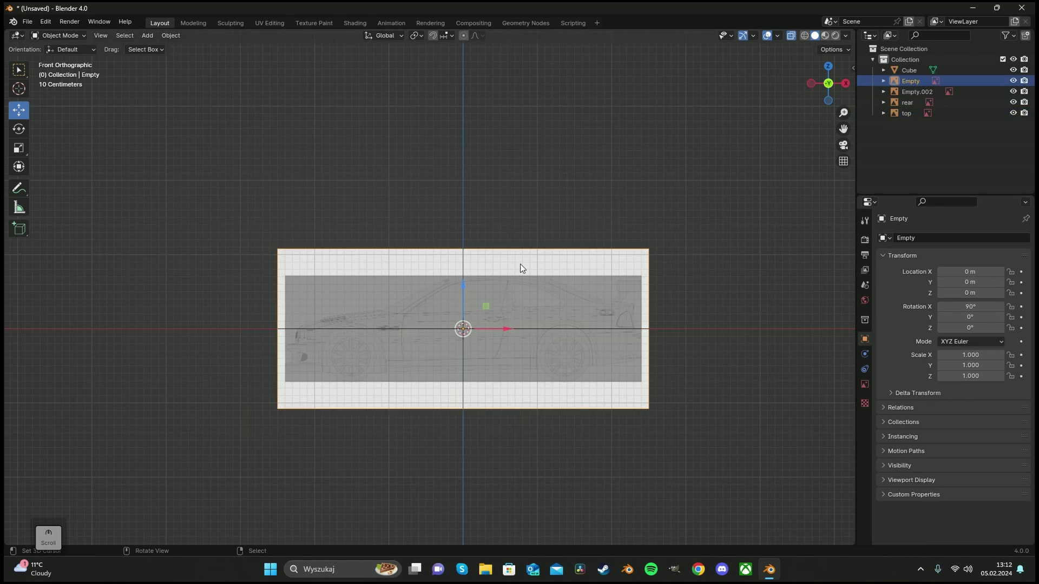
double_click(912, 80)
text(side)
key(Return)
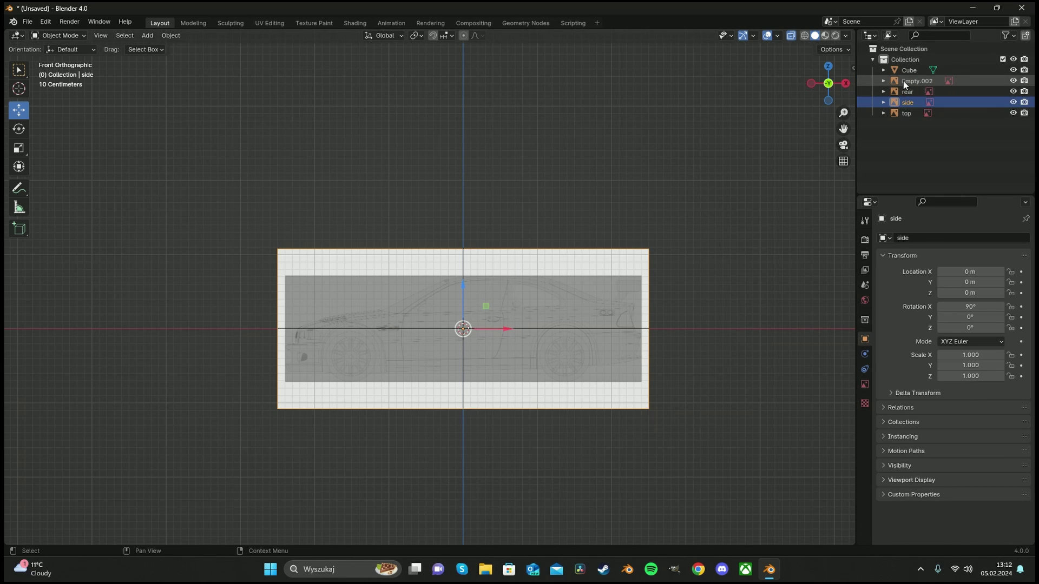
Rename the front blueprint's image object to "front"
click(904, 81)
double_click(904, 80)
text(front)
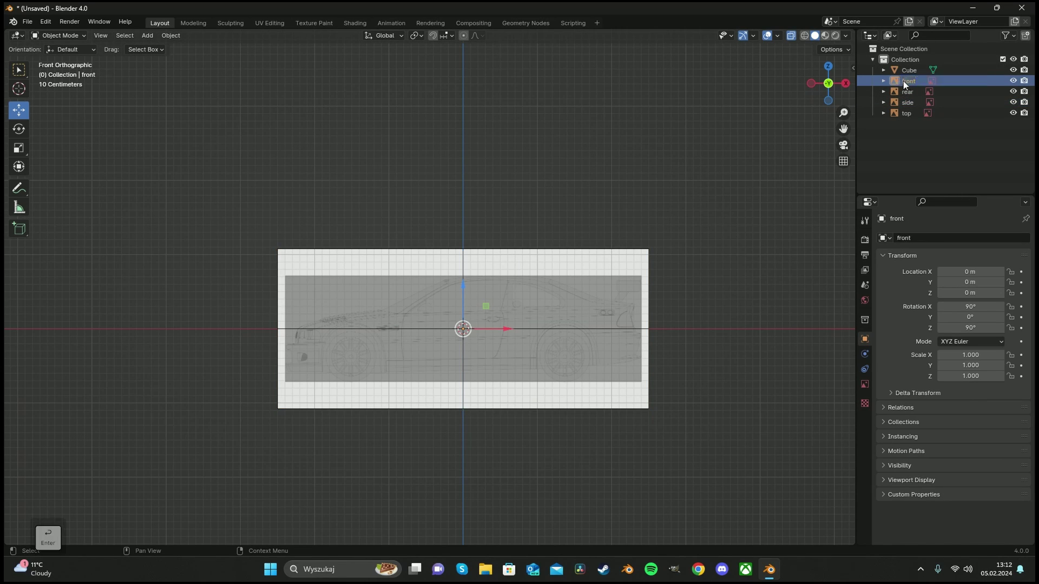
Select the rear blueprint image in the left orthographic view
scroll(541, 246, up, 5)
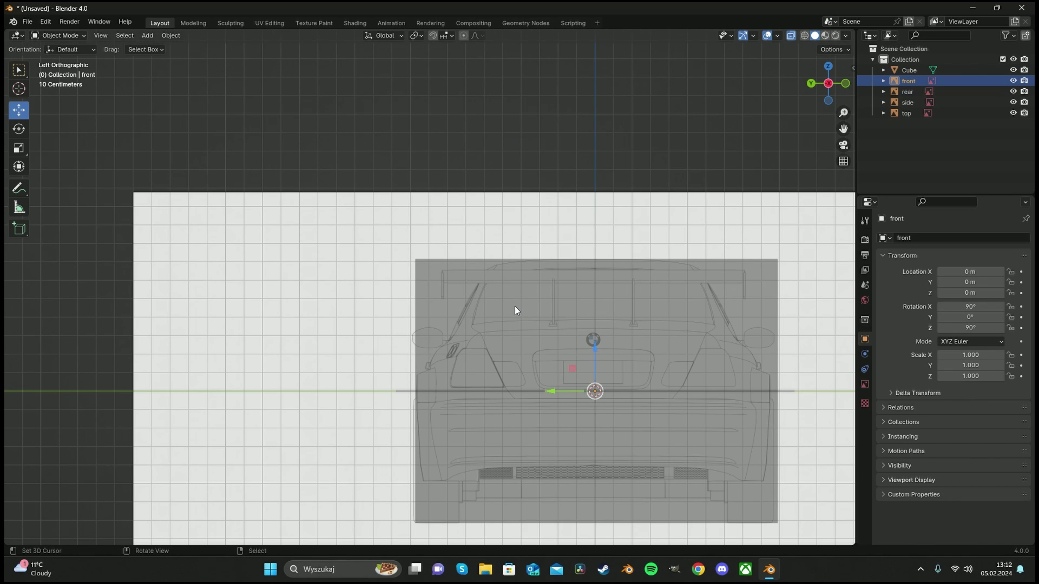
shift+middle_drag(605, 296, 450, 186)
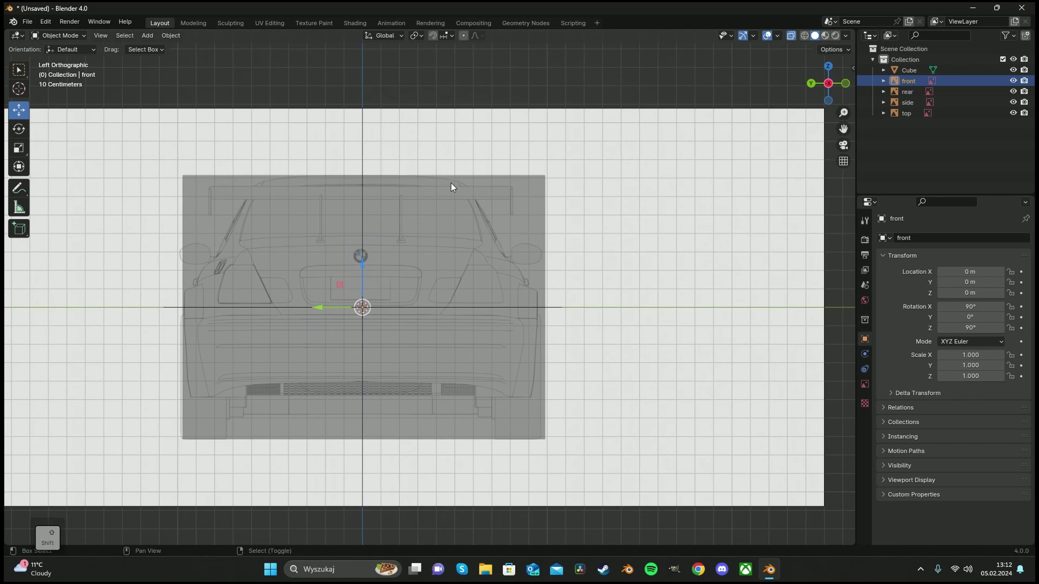
right_click(639, 225)
key(g)
right_click(574, 268)
shift+middle_drag(563, 253, 591, 243)
scroll(577, 236, up, 3)
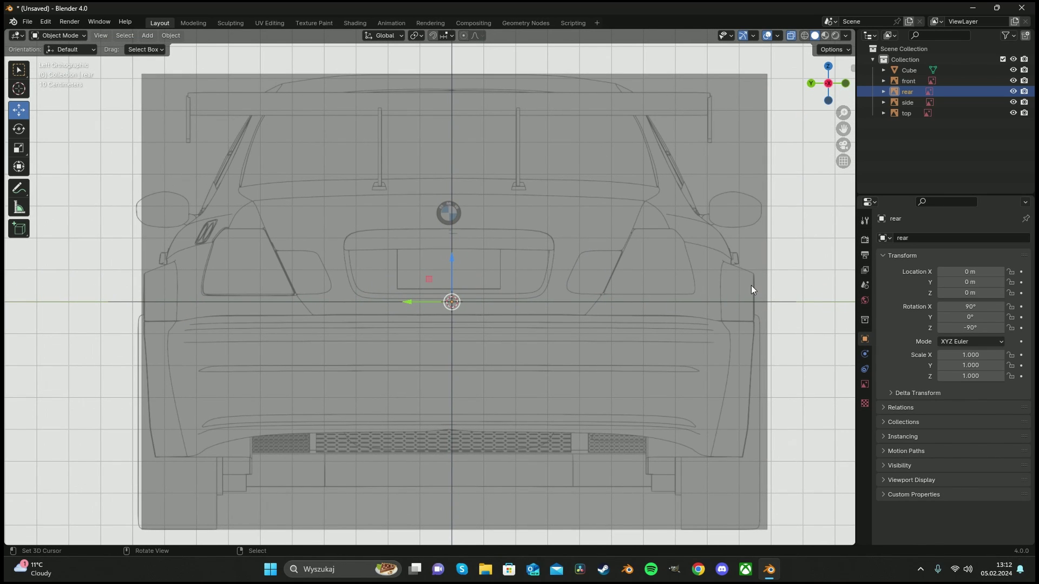
scroll(479, 264, down, 7)
scroll(539, 268, up, 5)
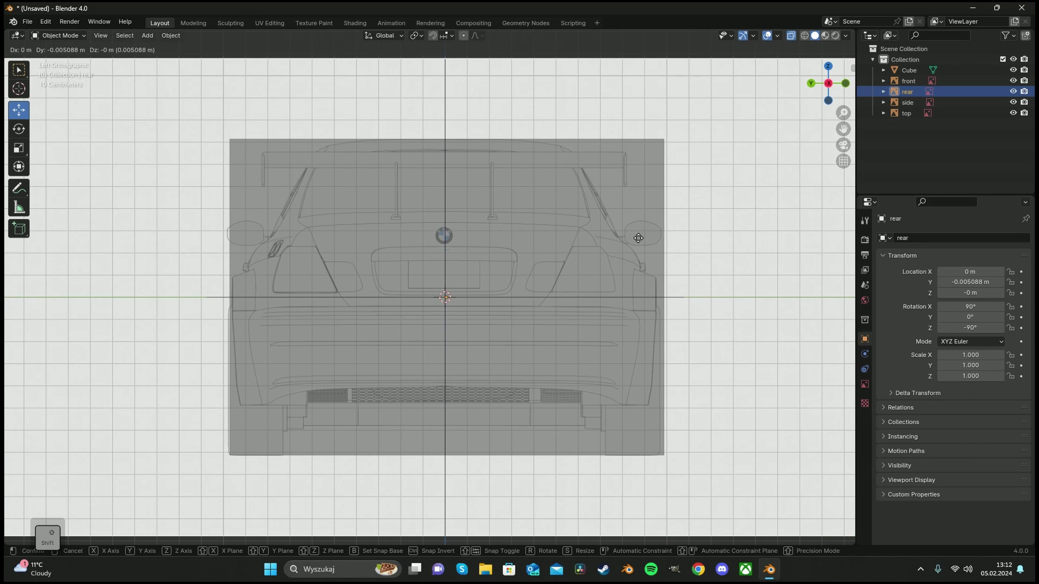
scroll(507, 206, down, 2)
scroll(507, 208, down, 4)
scroll(518, 253, up, 8)
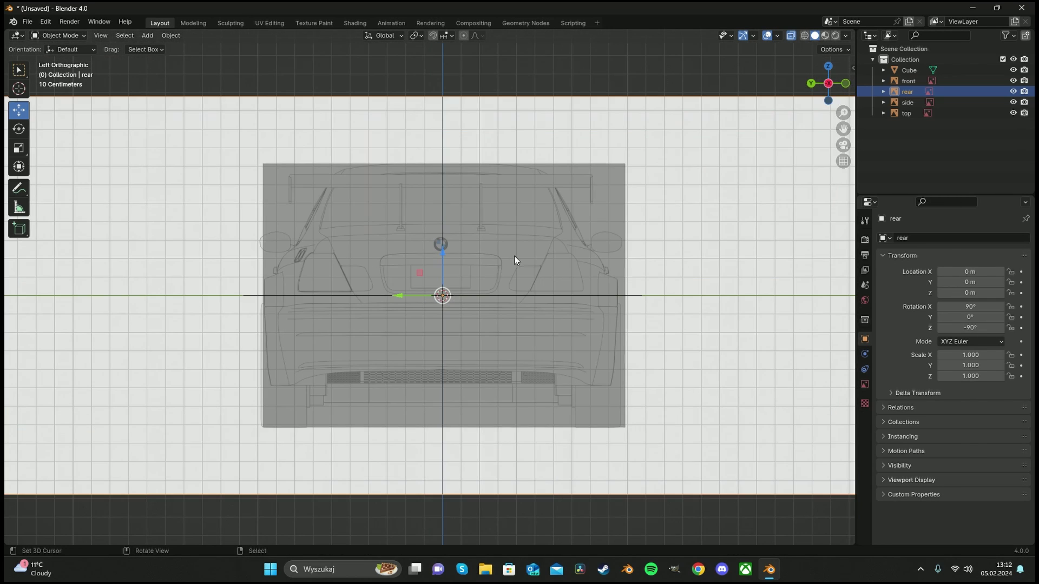
Move the rear blueprint to about Y -0.015 m so the car outline sits centred on the reference cube
key(g)
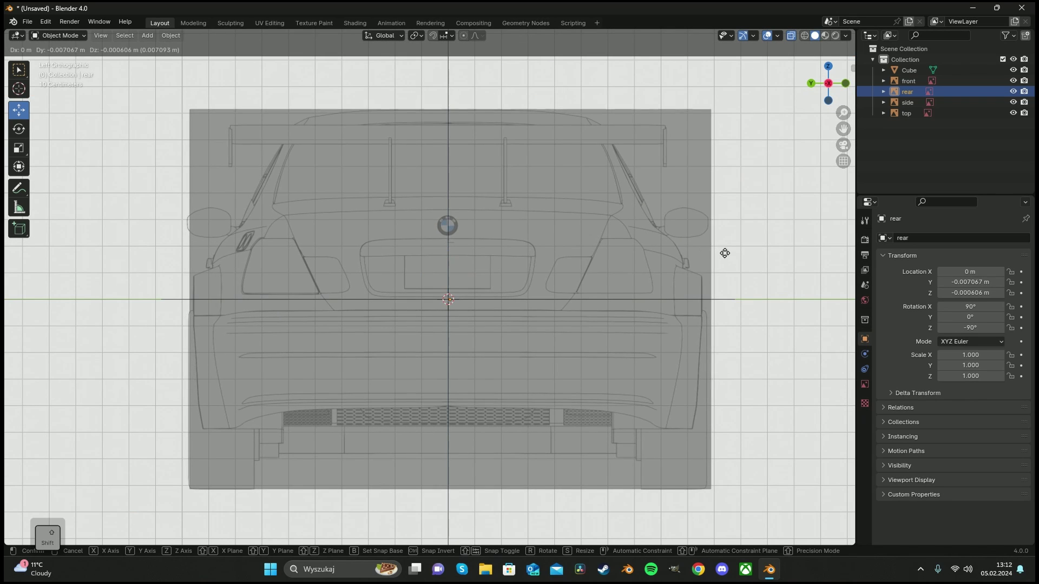
click(746, 253)
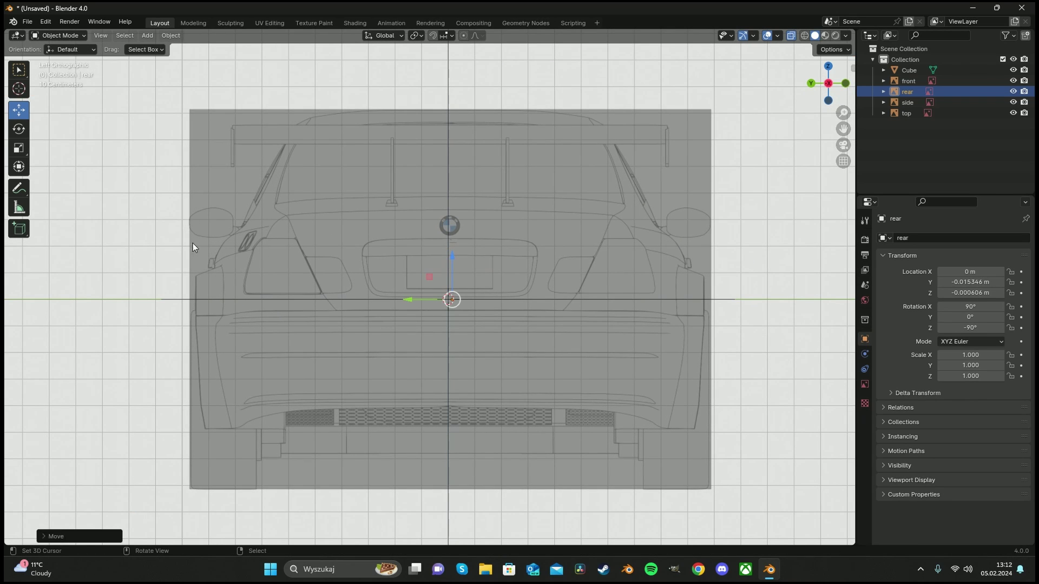
scroll(775, 187, up, 2)
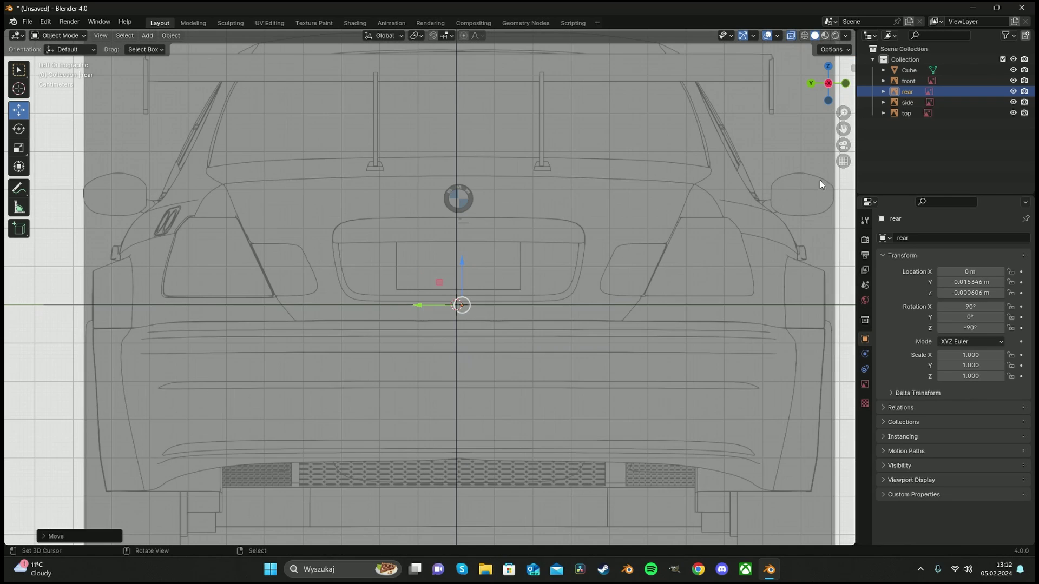
scroll(817, 180, down, 1)
scroll(365, 81, down, 5)
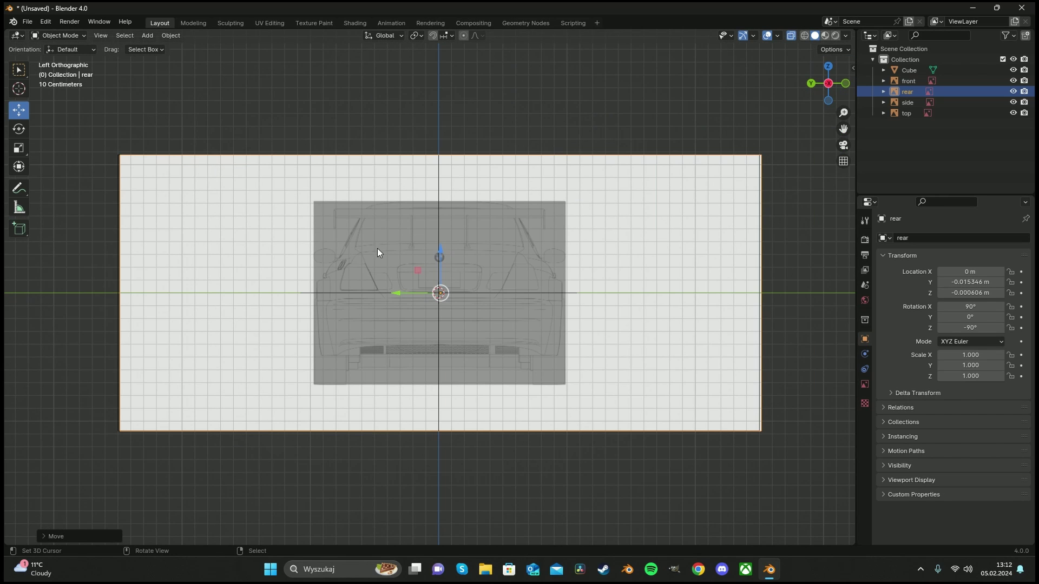
In the right orthographic view, move the front blueprint to about Y -0.018 m to centre the car outline on the reference cube
alt+middle_drag(429, 249, 645, 214)
click(643, 214)
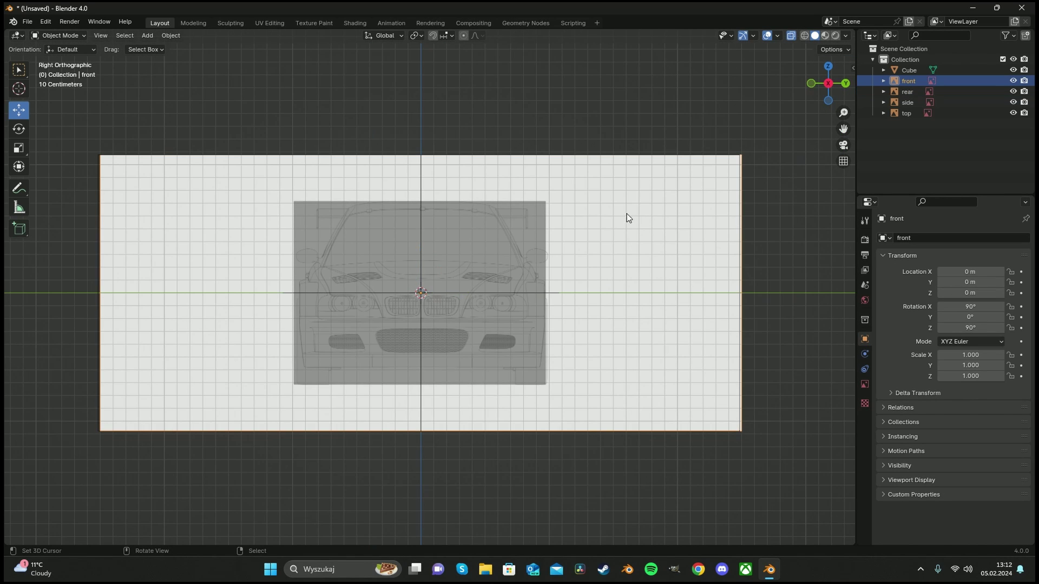
scroll(771, 236, up, 5)
key(g)
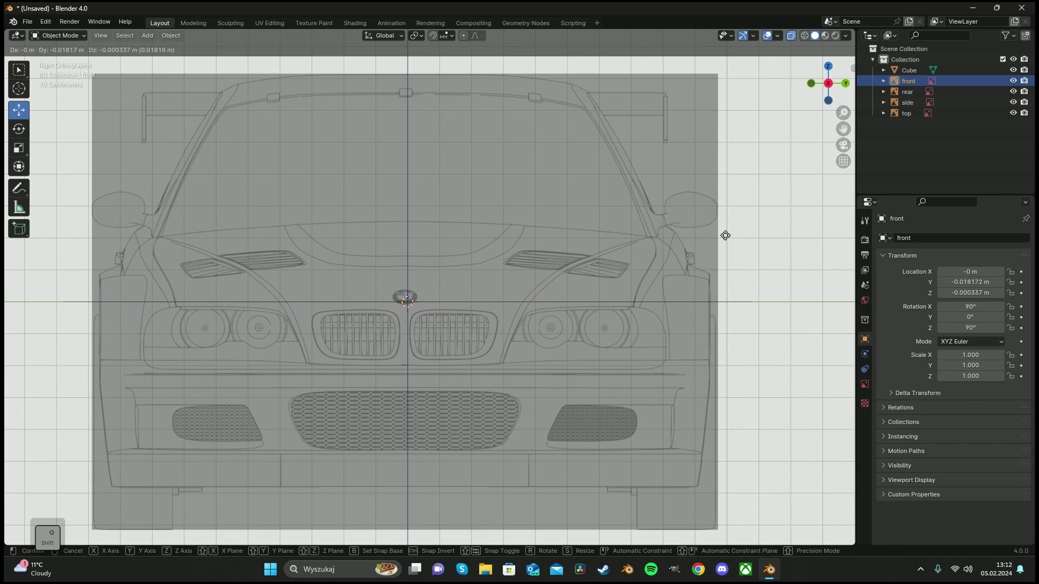
click(725, 235)
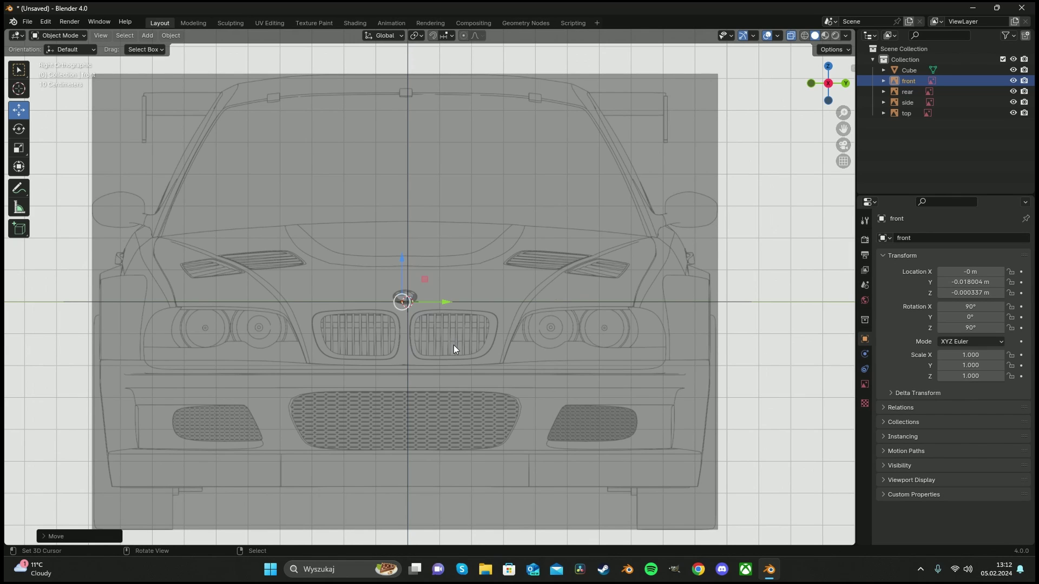
Delete the reference cube from the scene
scroll(454, 345, down, 4)
middle_drag(454, 346, 514, 292)
click(437, 284)
key(x)
click(443, 288)
Enable Perspective display in the image settings of the side blueprint and the top blueprint
key(KP_1)
scroll(520, 300, up, 5)
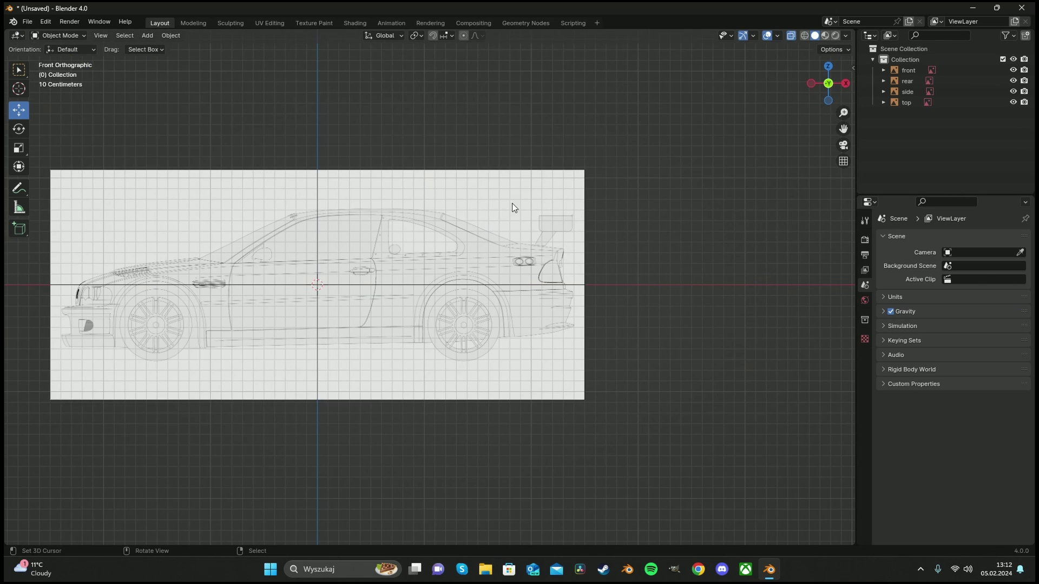
click(508, 204)
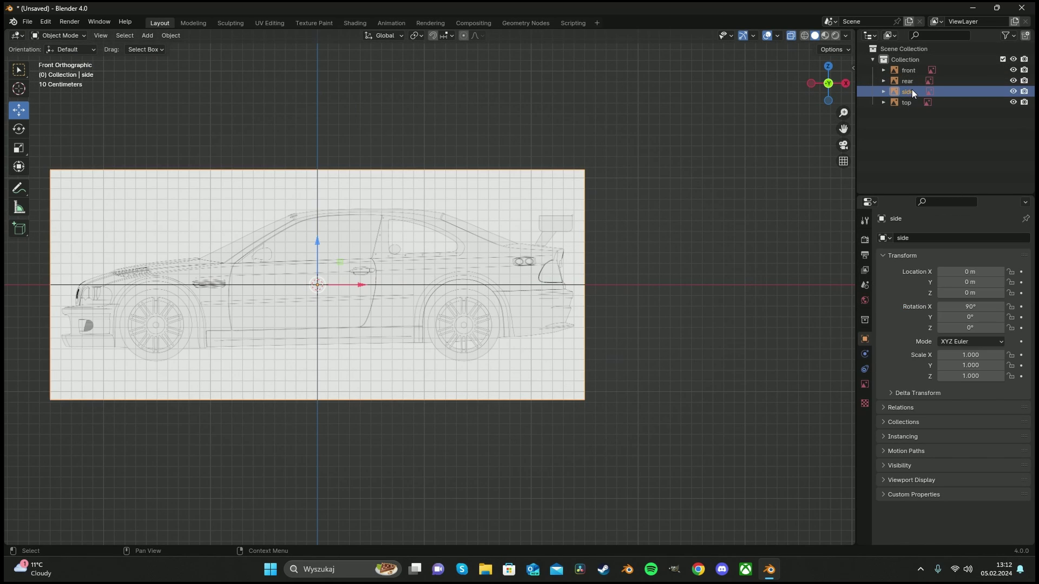
click(865, 385)
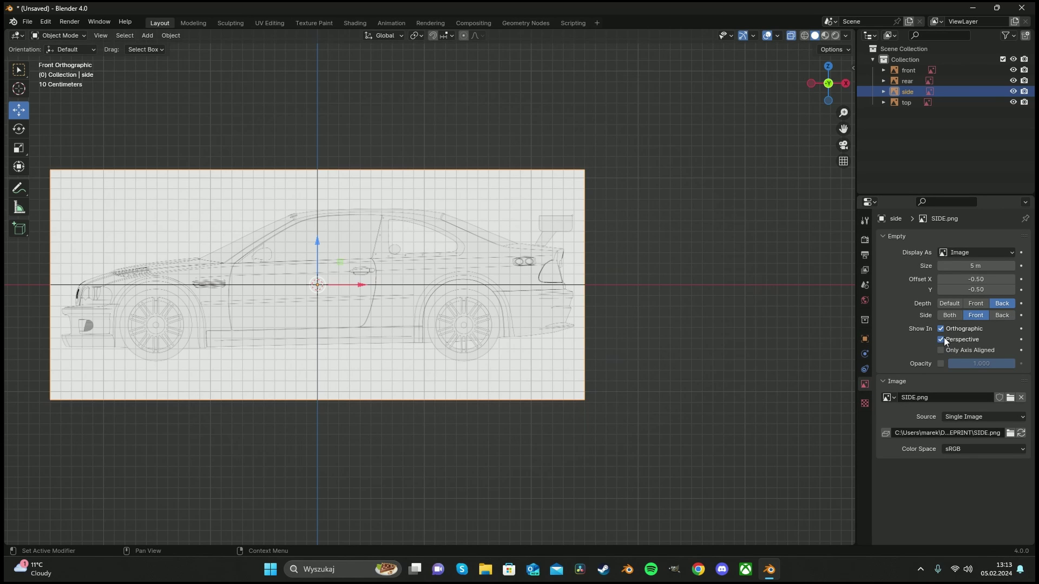
middle_drag(636, 254, 509, 266)
click(911, 103)
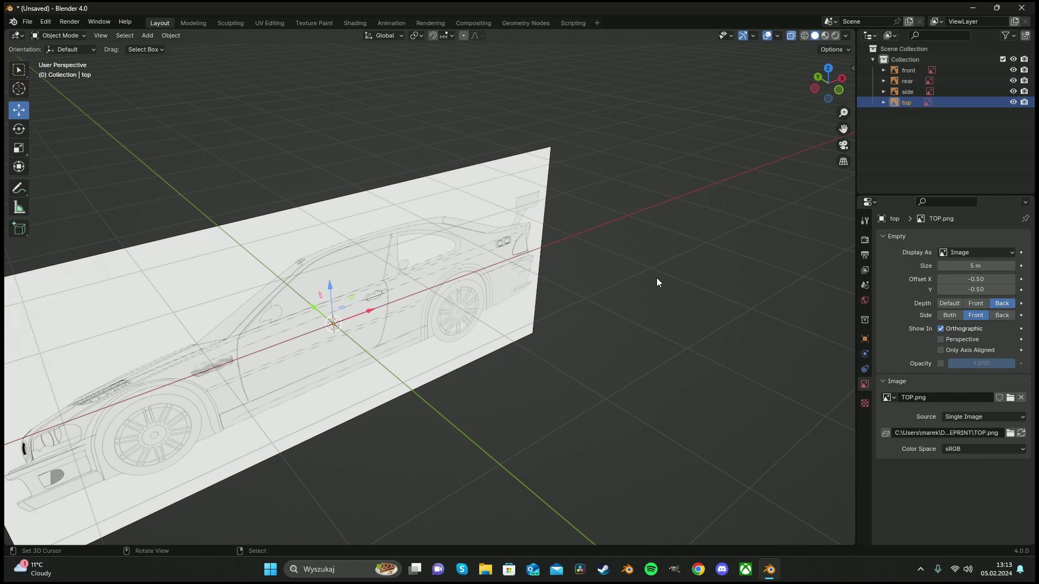
key(KP_7)
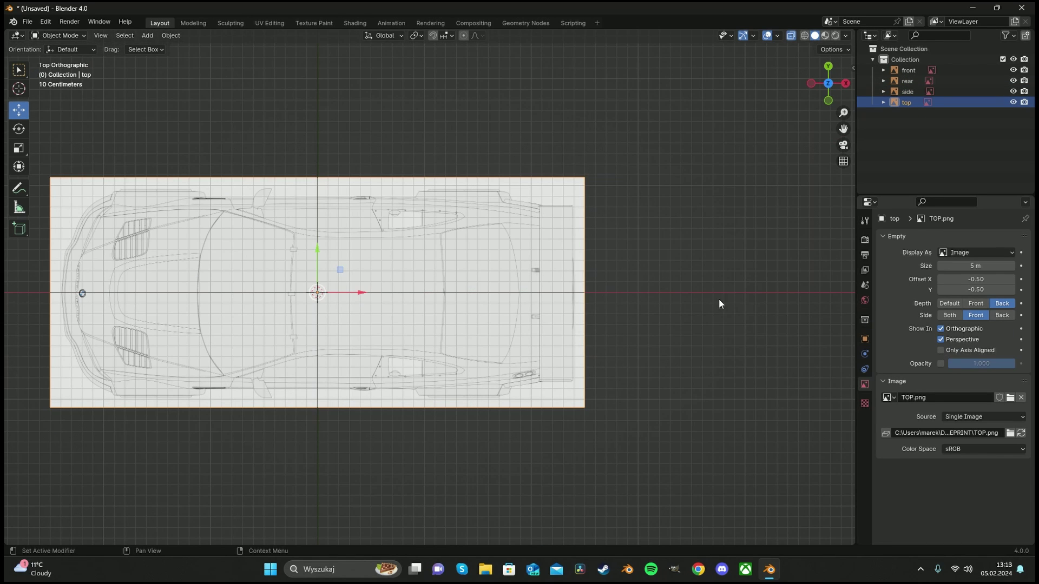
middle_drag(509, 282, 554, 236)
Enable Perspective display for the front and rear blueprints, and leave everything deselected in a perspective view
key(KP_3)
click(553, 242)
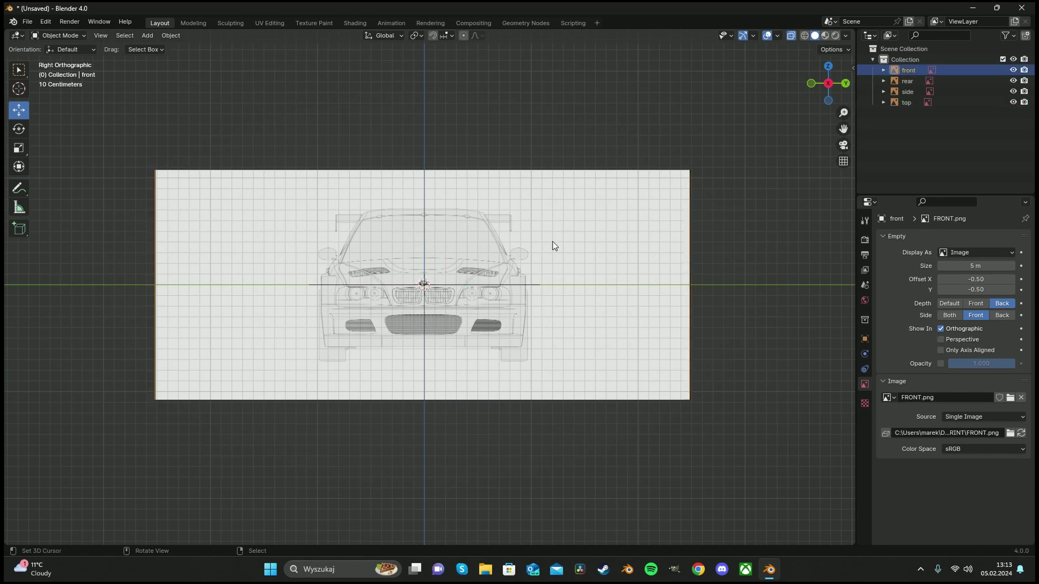
click(942, 340)
key(ctrl+KP_3)
click(599, 239)
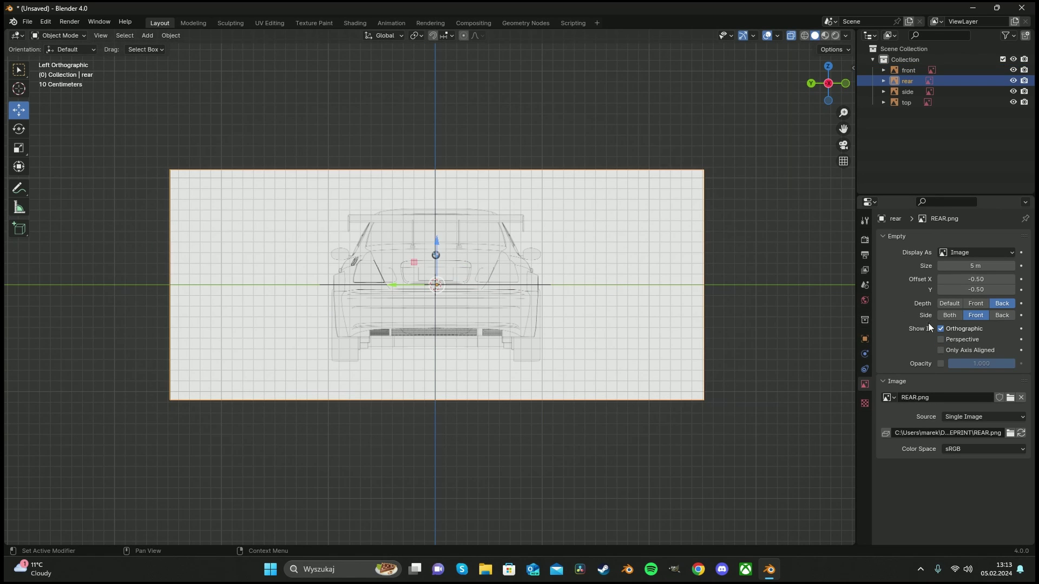
click(941, 340)
middle_drag(476, 254, 670, 260)
key(alt+a)
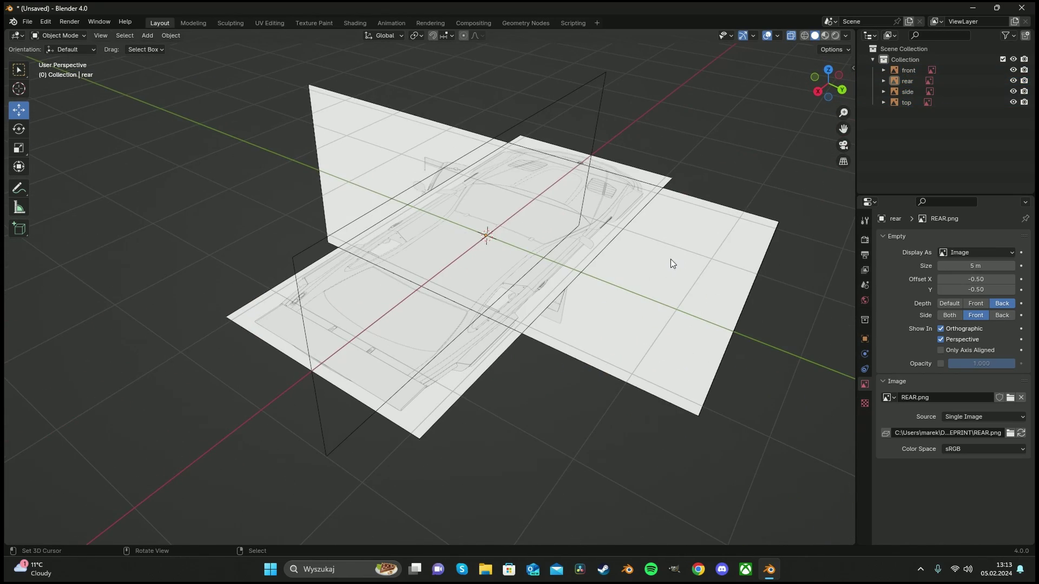
Move the front blueprint along positive X to the car's rear end and set its image side to Back
click(913, 68)
scroll(568, 234, down, 3)
shift+middle_drag(567, 235, 518, 314)
drag(515, 309, 659, 297)
middle_drag(659, 297, 639, 290)
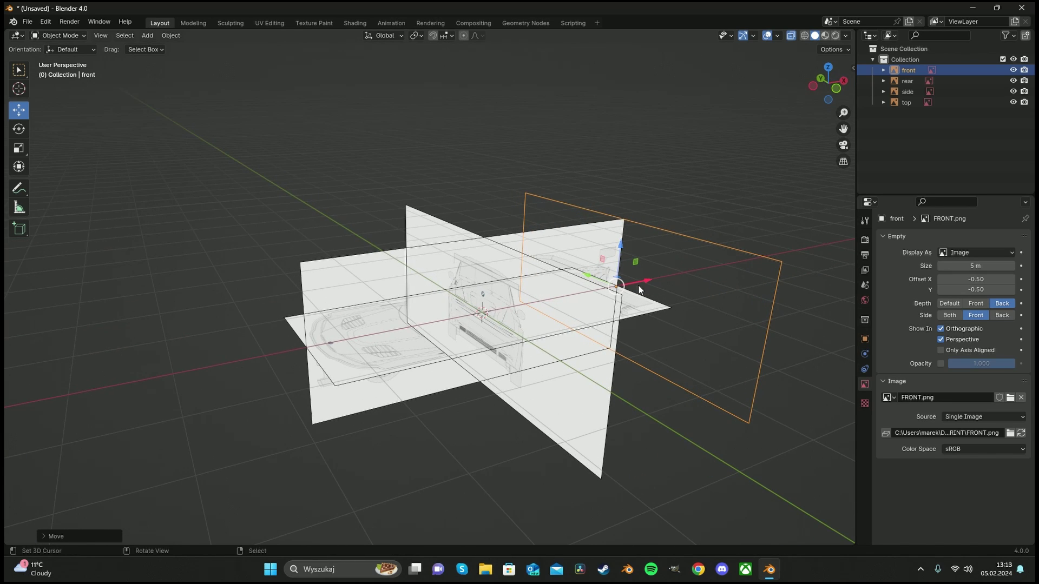
click(1003, 314)
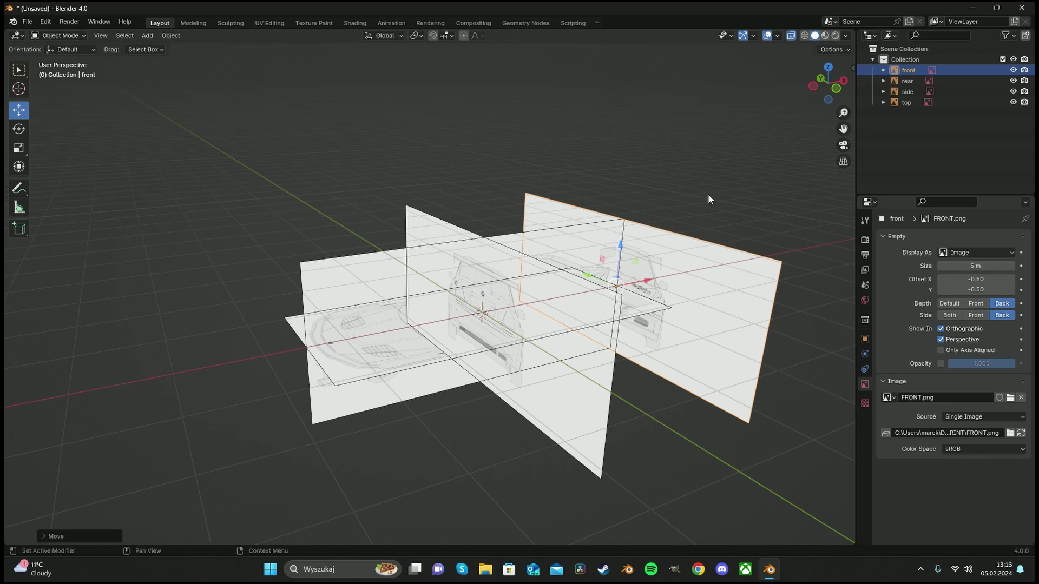
Move the rear blueprint along negative X to just past the car's front end and set its image side to Back
click(572, 288)
middle_drag(572, 287, 391, 320)
drag(501, 312, 306, 320)
middle_drag(490, 320, 427, 325)
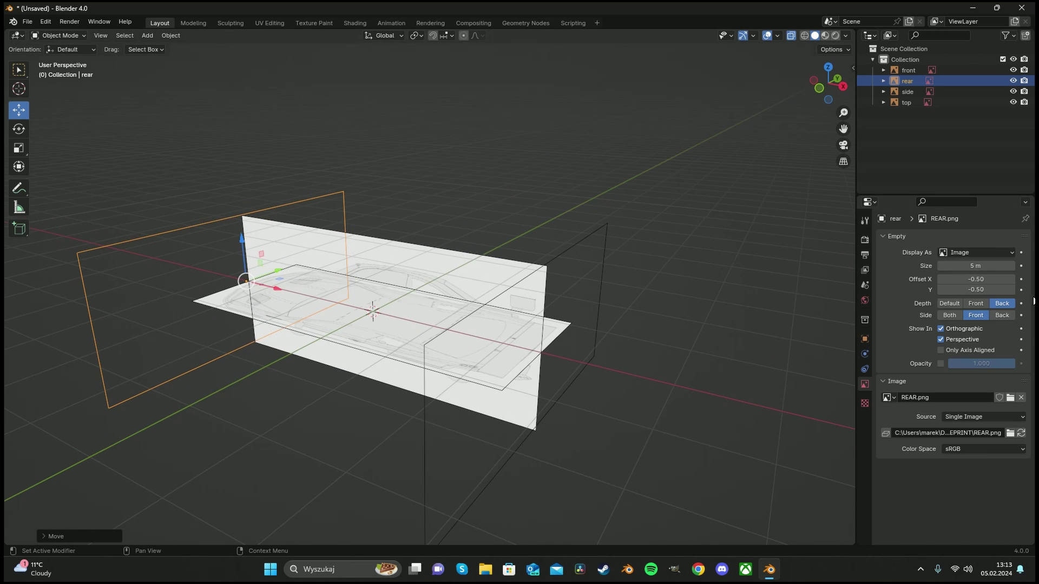
click(1004, 316)
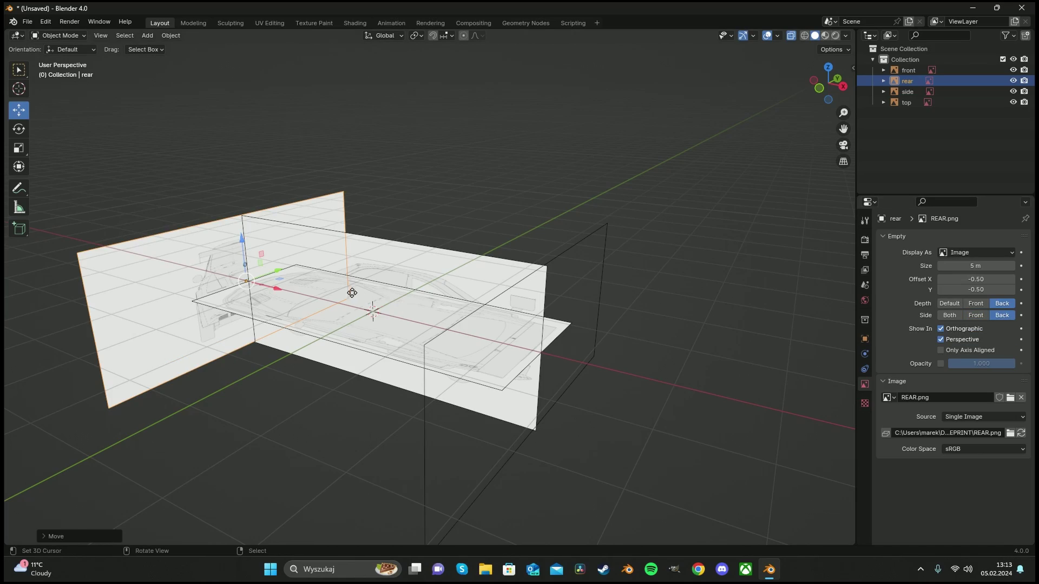
middle_drag(357, 292, 528, 295)
Deselect everything and check the blueprint placement in the top, left, right and perspective views
key(a)
key(a)
key(KP_7)
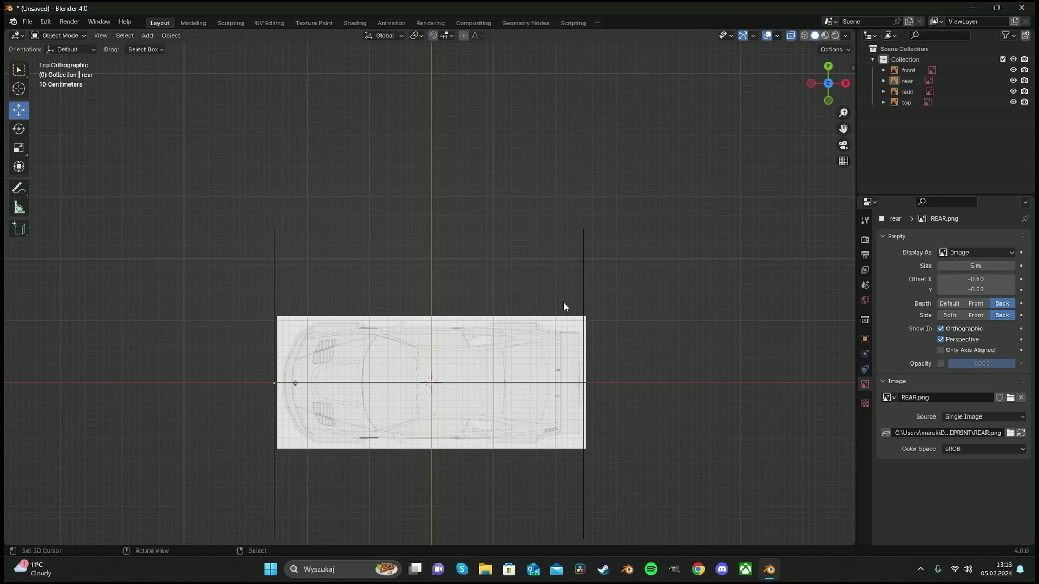
key(ctrl+KP_3)
key(KP_3)
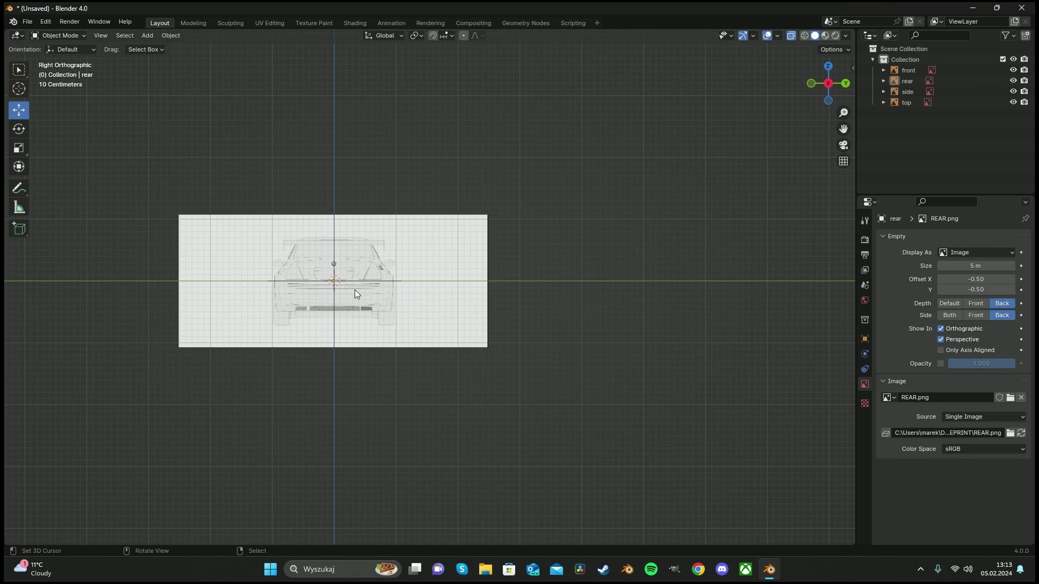
shift+middle_drag(355, 294, 474, 291)
scroll(474, 291, up, 5)
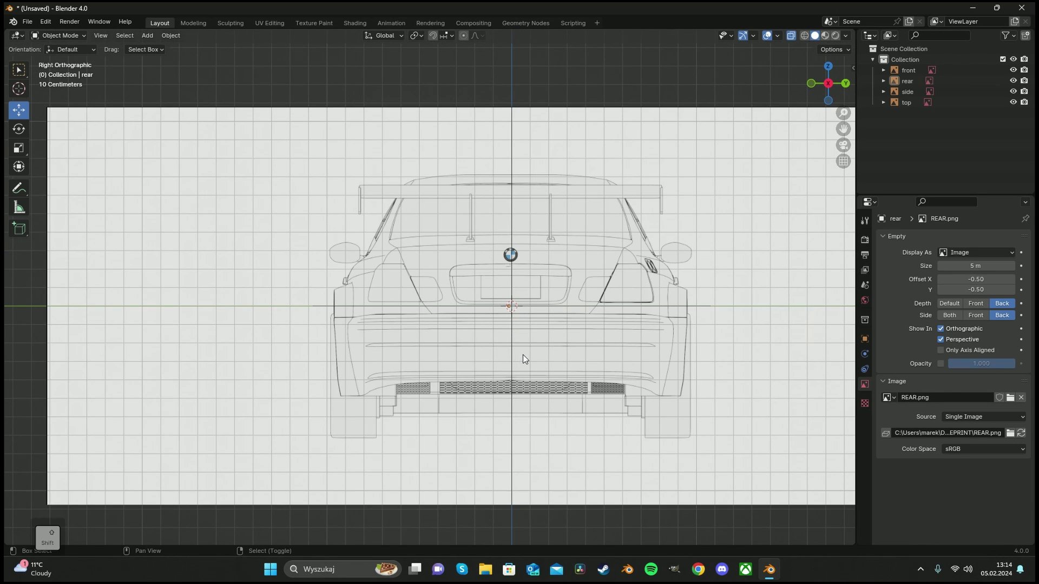
key(shift+c)
scroll(404, 289, up, 10)
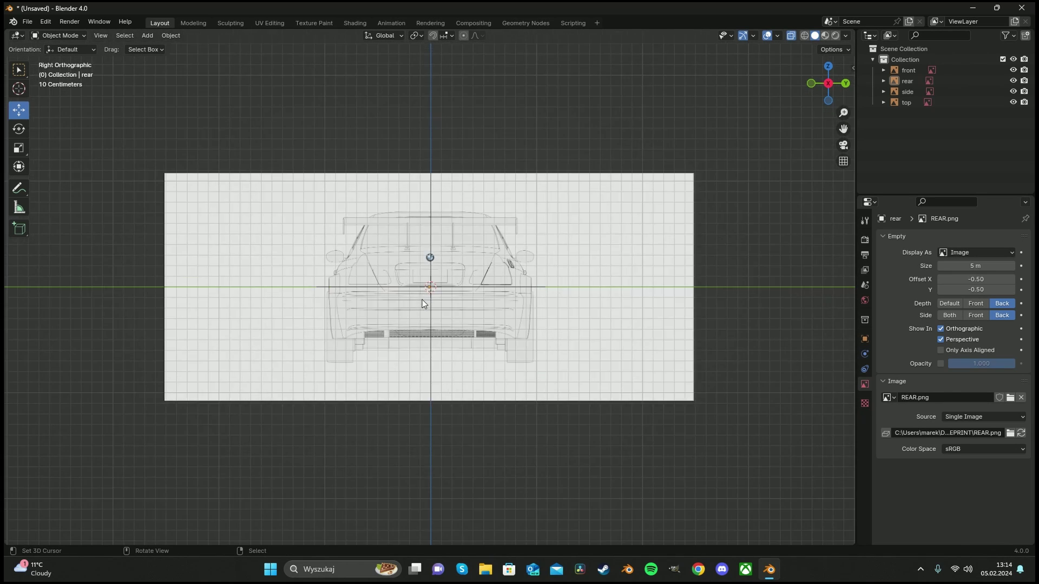
middle_drag(404, 276, 536, 307)
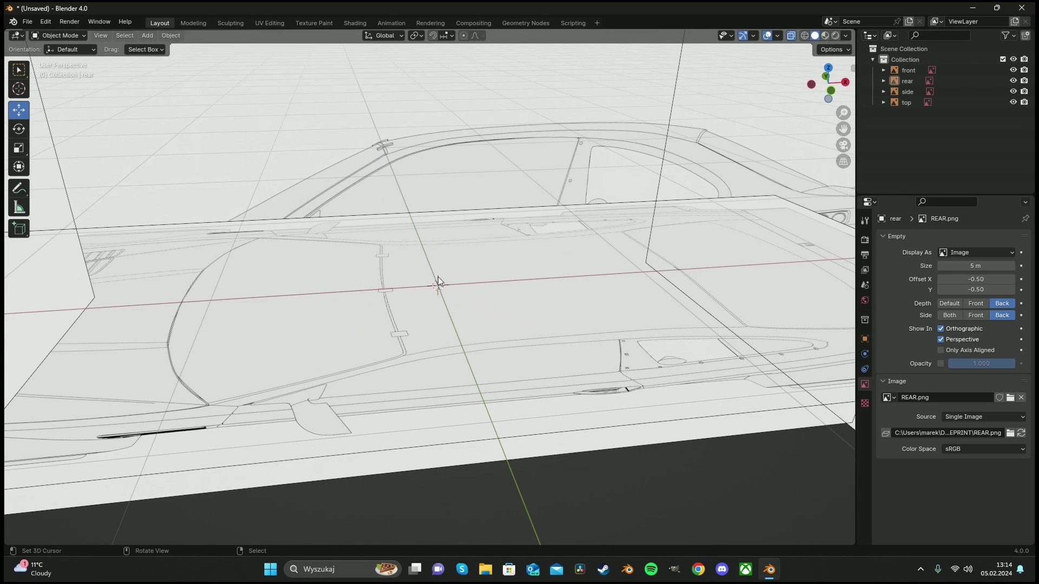
Turn off Perspective display for the side and top blueprints
scroll(424, 290, down, 9)
shift+middle_drag(430, 297, 524, 265)
scroll(472, 277, up, 4)
click(555, 226)
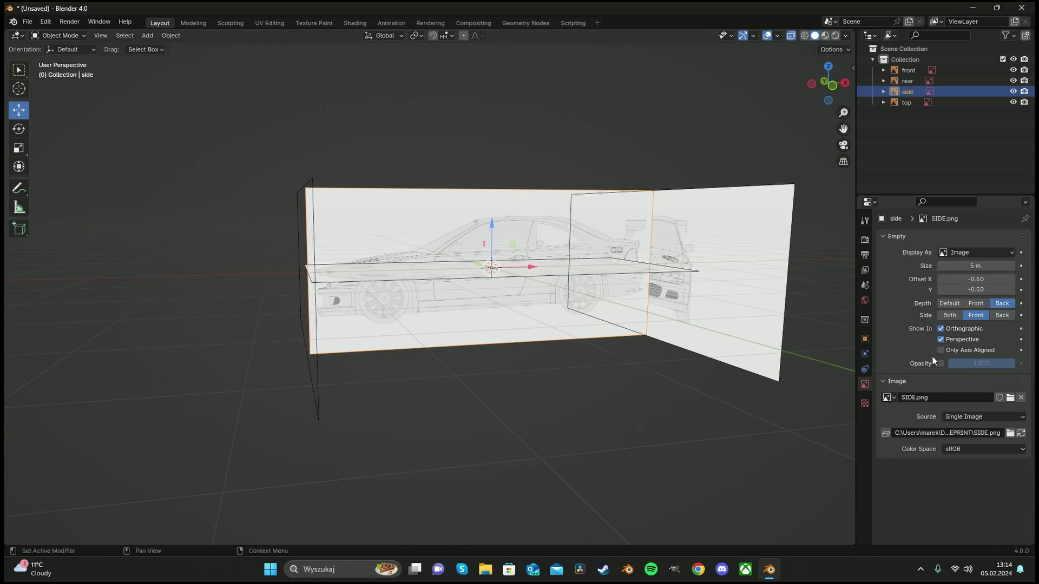
click(941, 339)
click(569, 262)
click(941, 339)
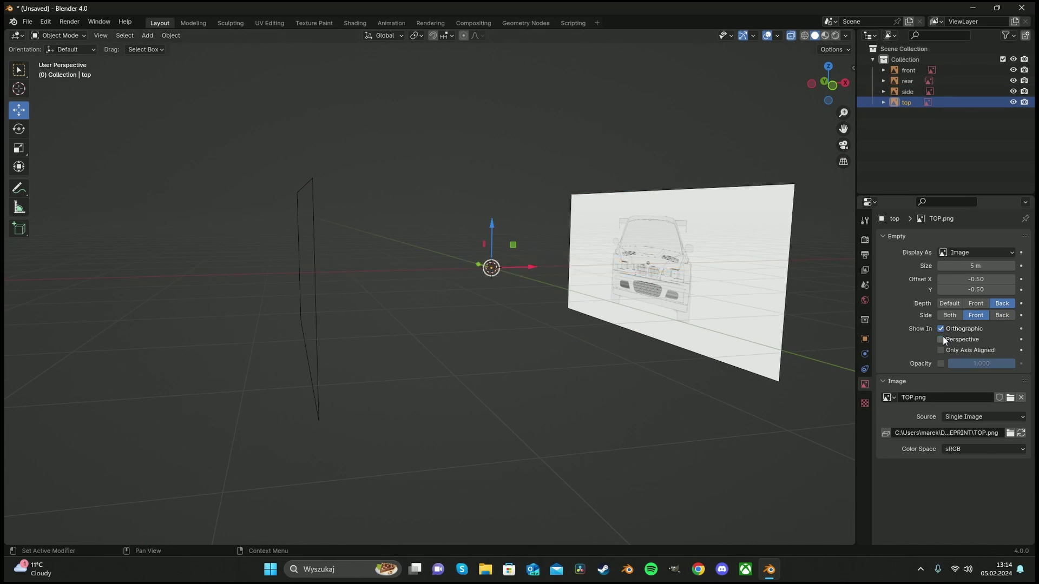
Turn off Perspective display for the front and rear blueprints and deselect everything
click(741, 268)
click(941, 339)
click(325, 281)
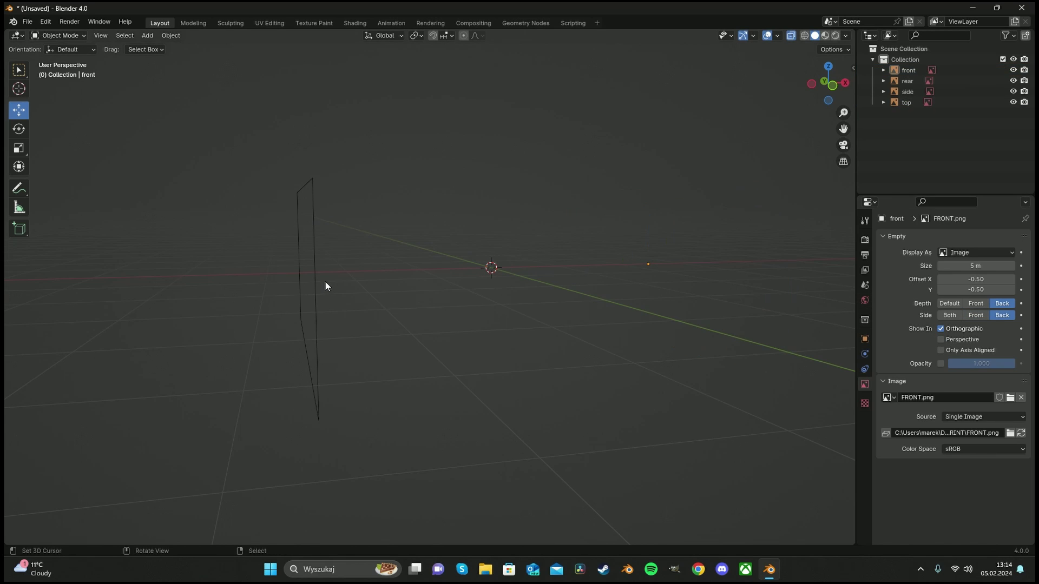
middle_drag(326, 286, 309, 271)
click(309, 271)
click(941, 340)
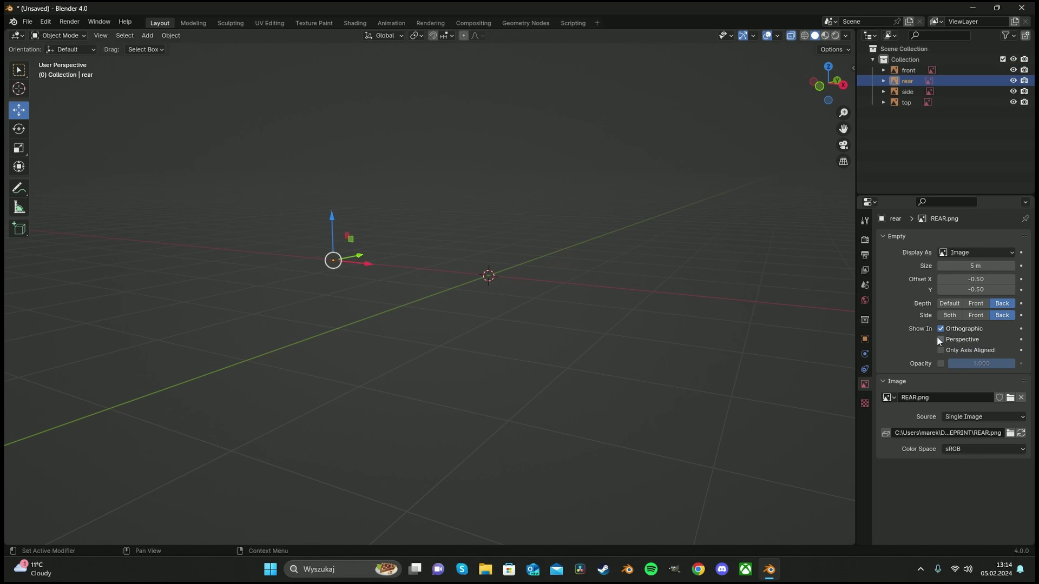
key(a)
Save the scene as m3gtsssr.blend in the M3GTR\BLUEPRINT folder
key(ctrl+s)
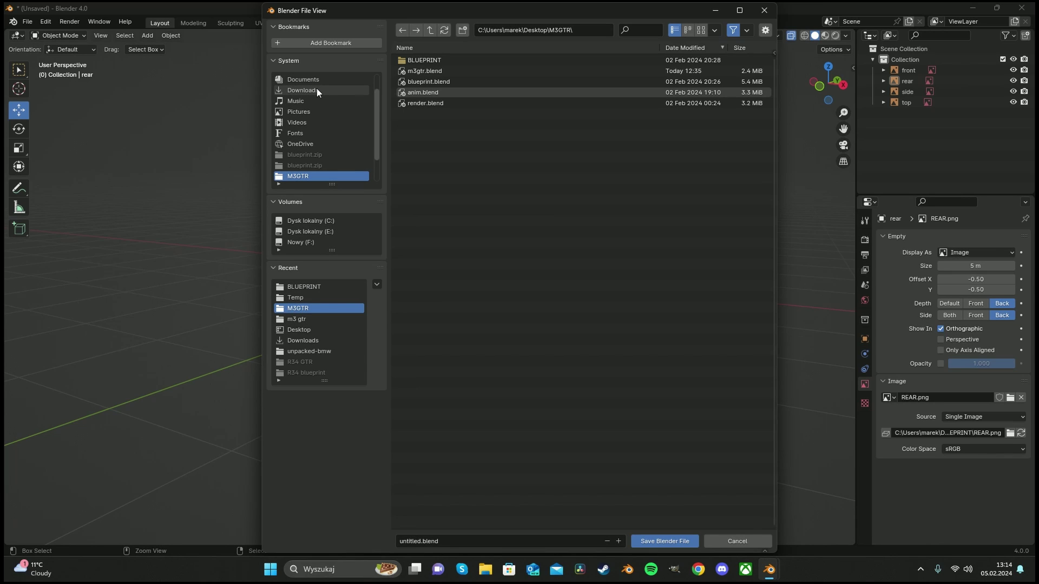
click(425, 70)
click(424, 60)
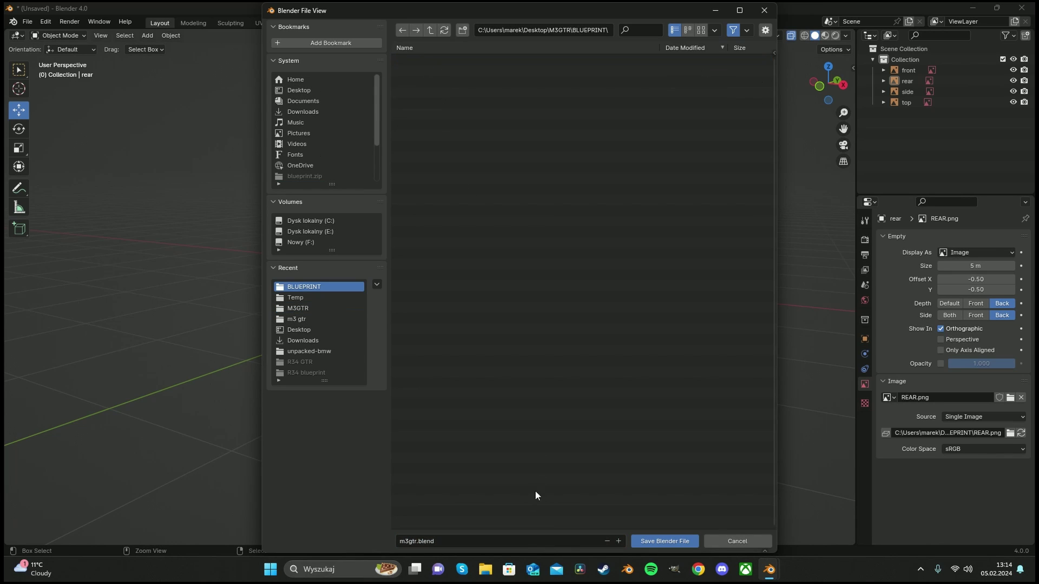
click(524, 541)
click(524, 541)
click(415, 540)
text(sss)
click(677, 541)
Add a mesh plane over the hood in the top view and scale it down to about a third of its size
middle_drag(457, 189, 495, 193)
key(KP_1)
key(KP_7)
scroll(407, 275, up, 8)
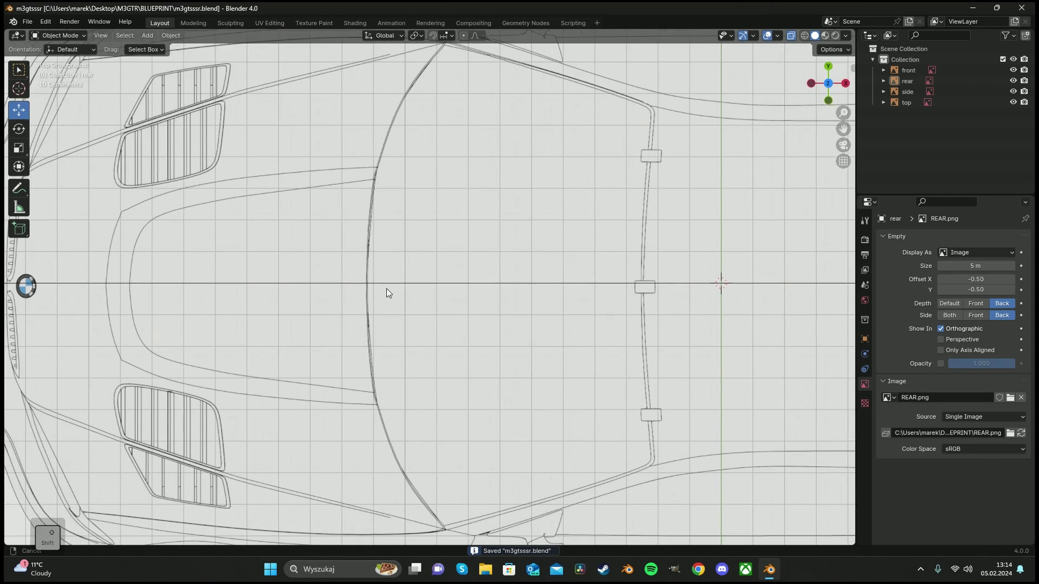
key(shift+a)
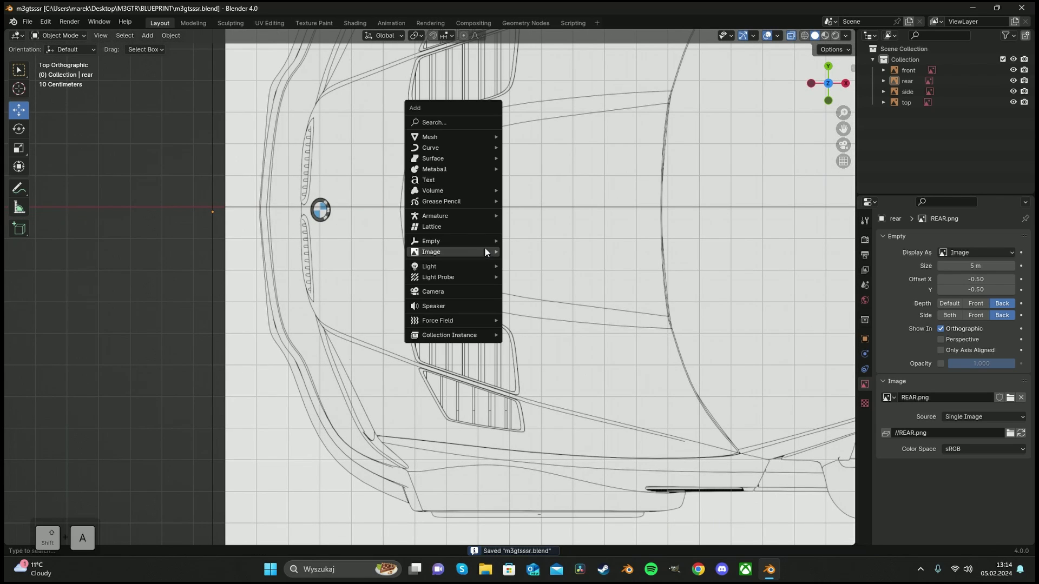
mouse_move(475, 132)
click(563, 136)
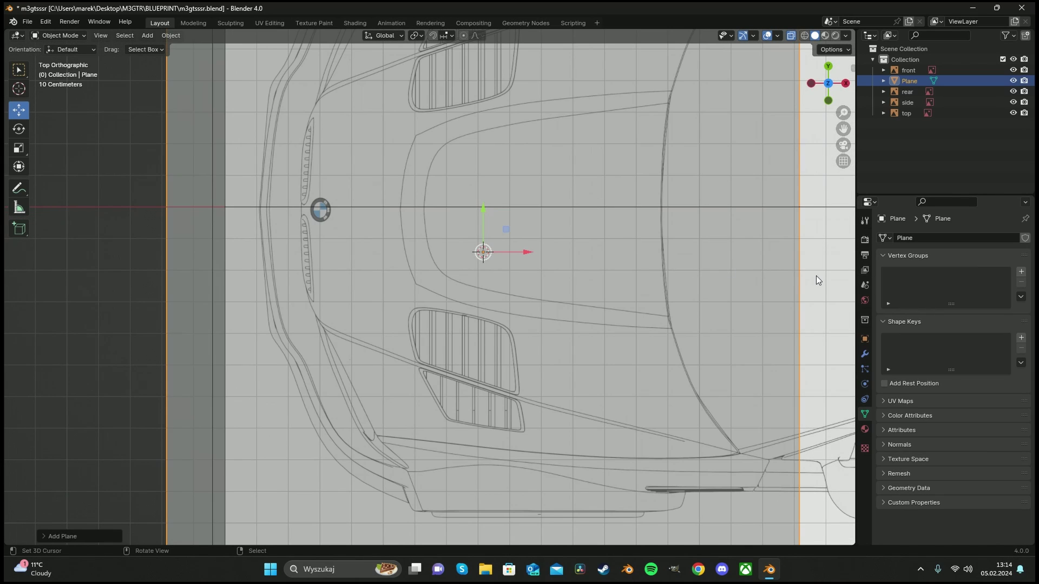
key(s)
click(593, 238)
shift+middle_drag(615, 282, 567, 232)
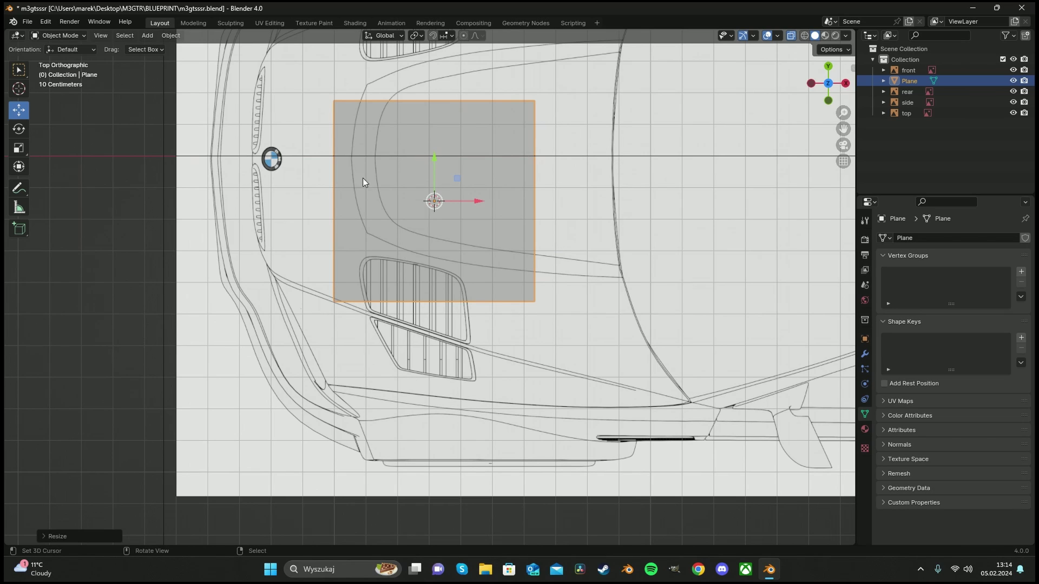
In Edit Mode, move the plane's inner edge onto the car's centre line with its rear vertex at the hood's rear edge
key(Tab)
key(alt+a)
key(c)
scroll(383, 149, down, 3)
drag(383, 151, 538, 136)
right_click(538, 135)
key(g)
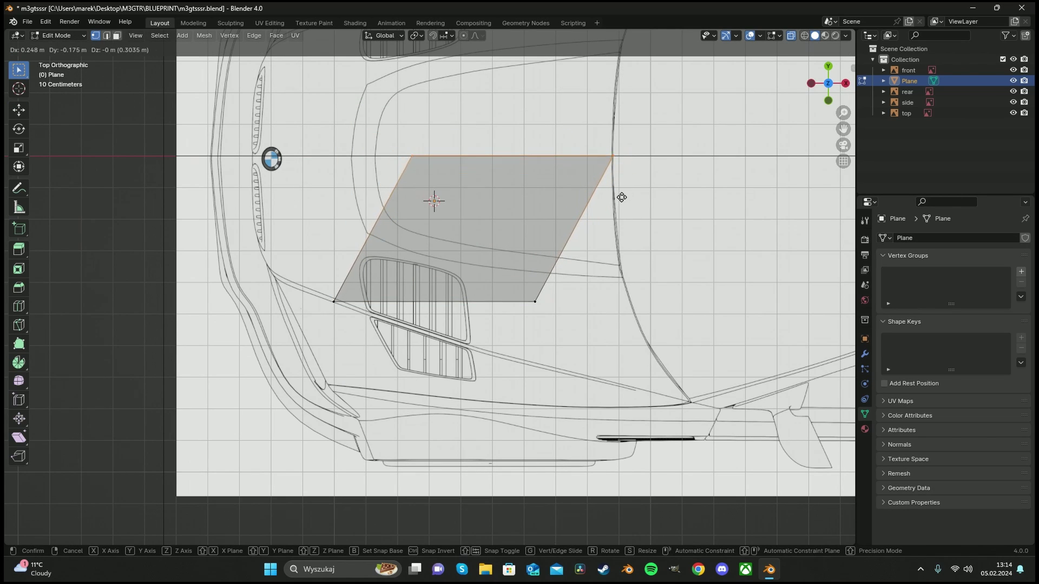
click(622, 199)
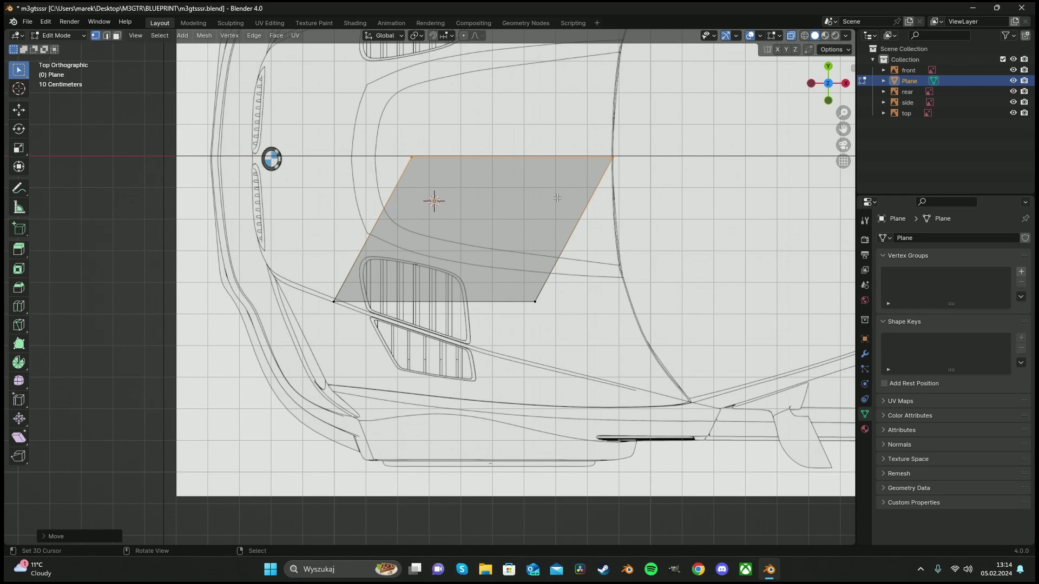
Activate the Move tool and shift the front centre-line vertex forward onto the hood's front line
key(shift+space)
click(542, 218)
shift+drag(511, 116, 513, 102)
key(c)
key(Escape)
key(g)
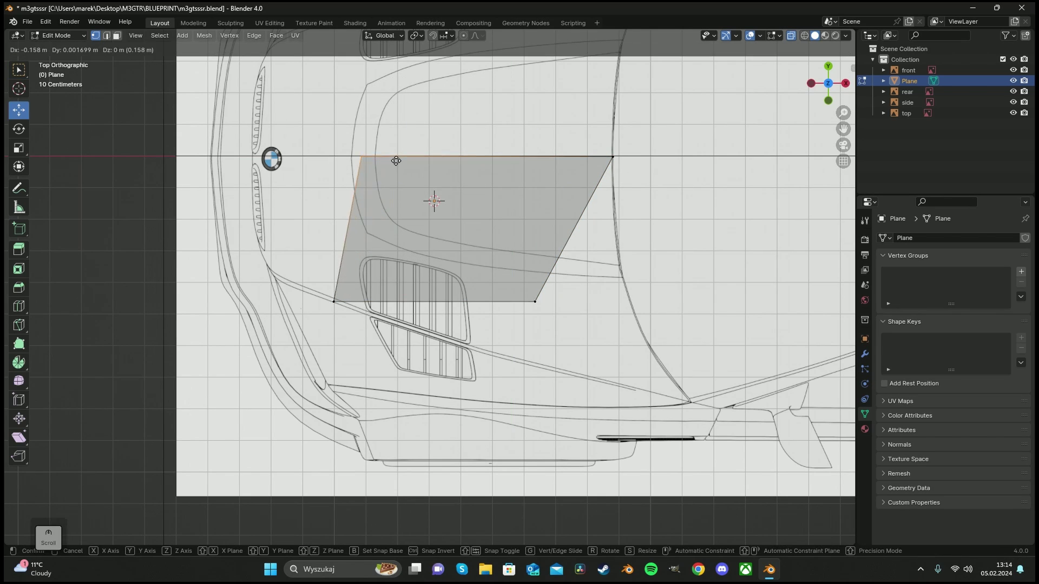
click(386, 161)
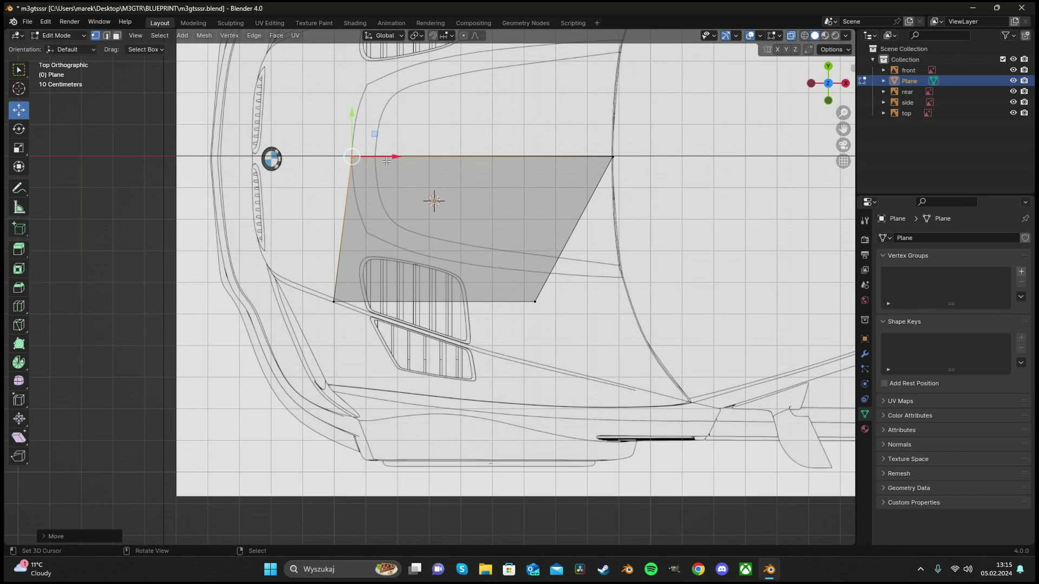
Move the plane's two outer vertices to the hood's front and rear outer corners
click(334, 302)
key(g)
click(328, 386)
click(535, 301)
key(g)
click(714, 406)
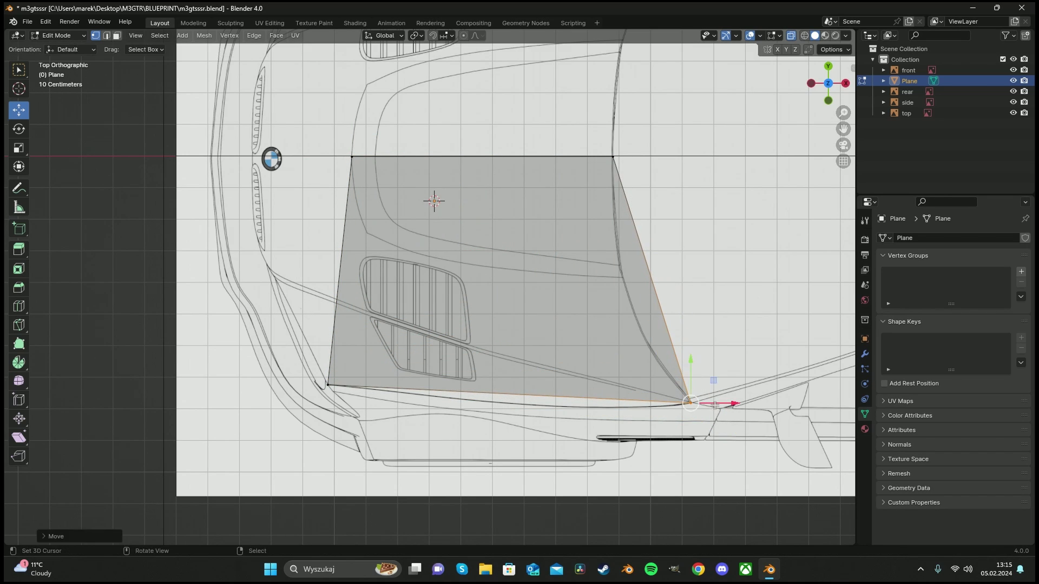
Add two evenly spaced loop cuts running lengthwise along the hood plane
key(ctrl+r)
scroll(623, 263, up, 1)
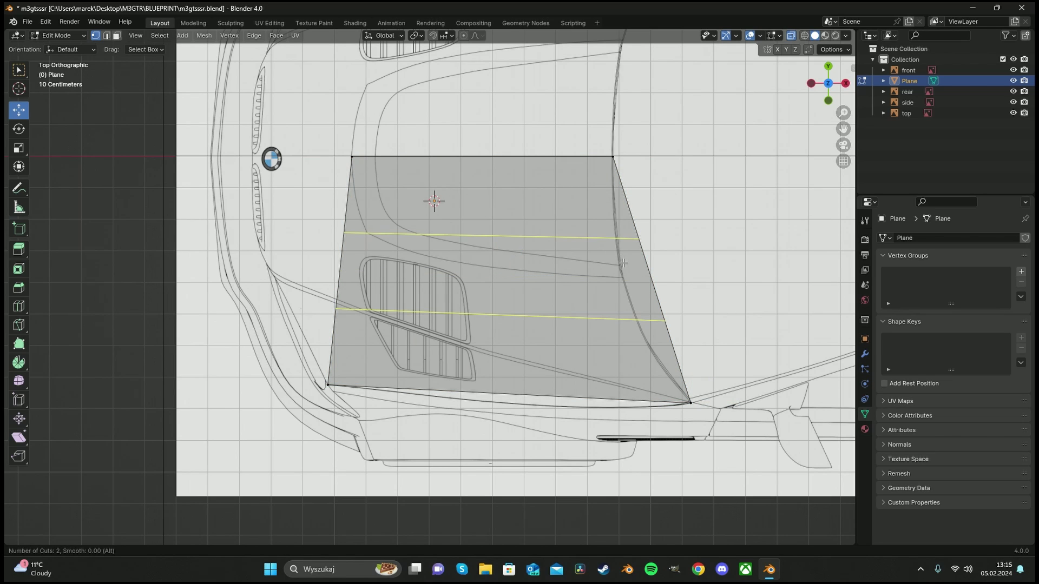
click(624, 263)
click(624, 258)
Move the rear vertices of both loop cuts onto the hood's curved rear edge where the bulge lines meet it
key(a)
key(a)
click(663, 316)
shift+click(637, 234)
key(g)
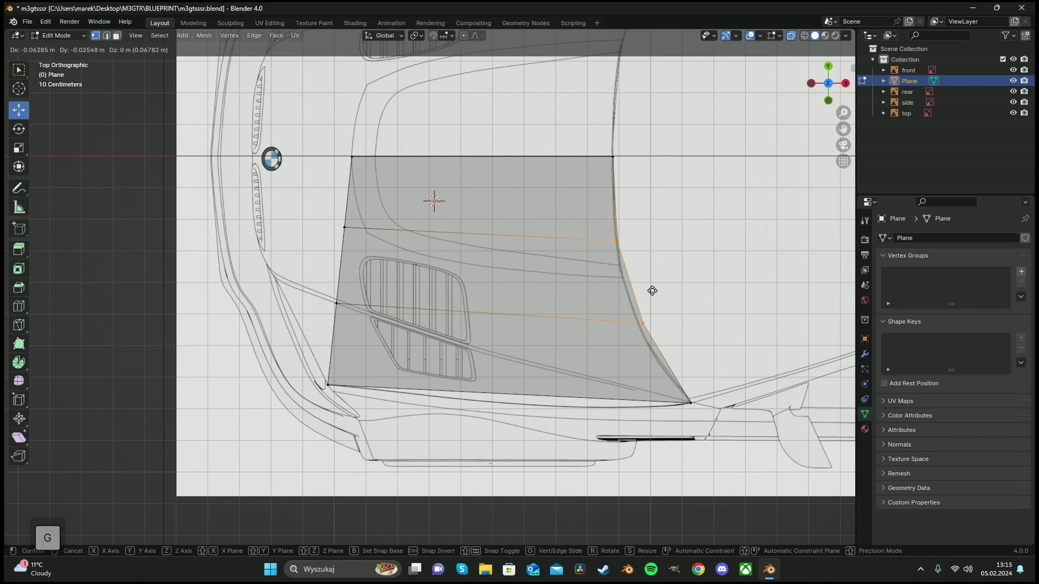
click(661, 310)
key(a)
key(a)
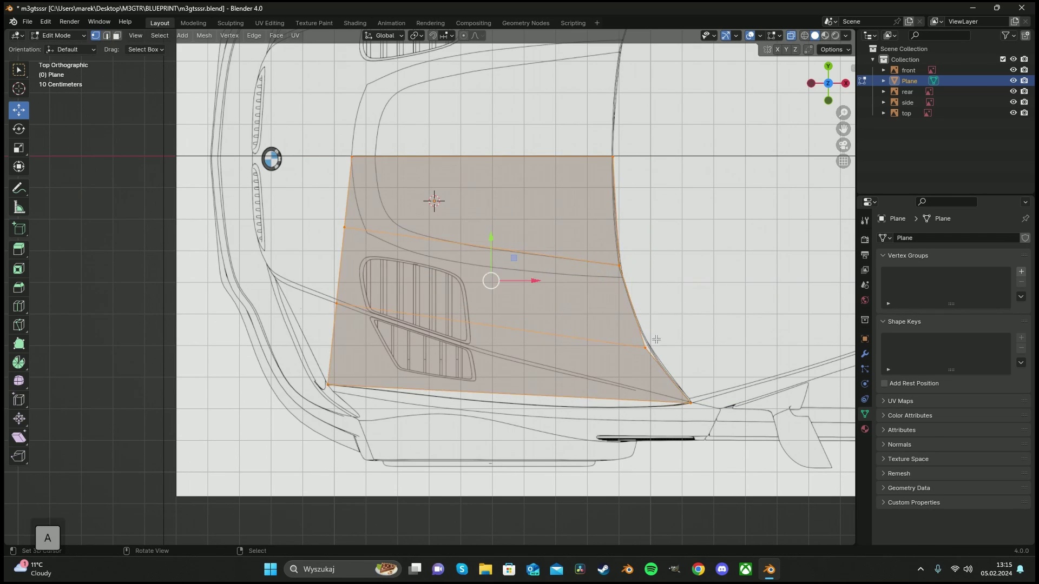
click(653, 346)
drag(654, 348, 630, 275)
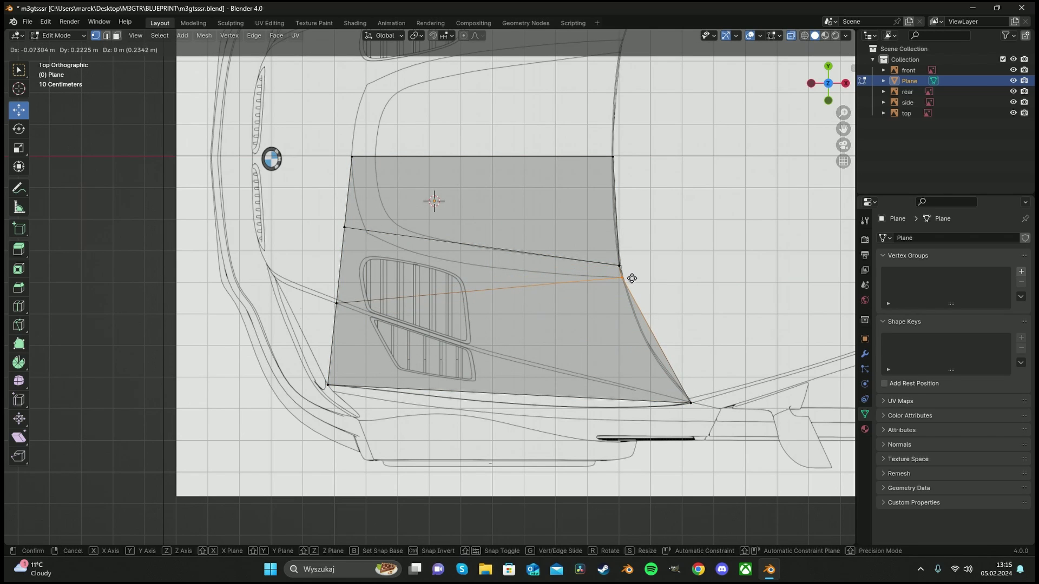
click(631, 277)
Move the outer loop cut's front vertex onto the crease line in front of the hood vents
key(alt+a)
key(c)
click(350, 230)
right_click(350, 230)
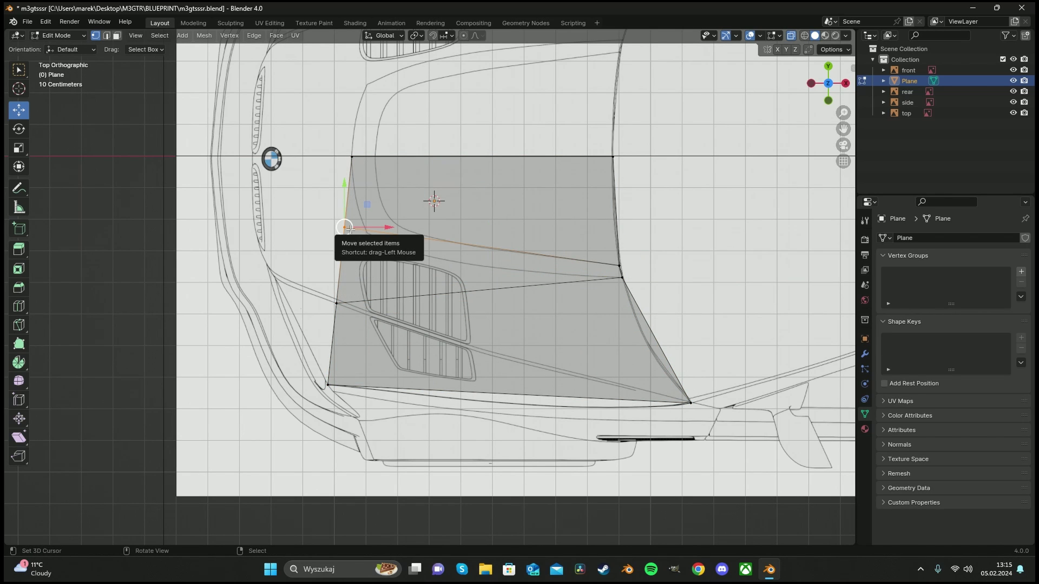
key(a)
key(a)
scroll(351, 311, up, 3)
shift+middle_drag(350, 311, 432, 286)
click(368, 287)
key(g)
click(402, 294)
Move the inner loop cut's front vertex to the corner of the hood bulge outline
key(a)
key(alt+a)
click(363, 158)
key(g)
click(417, 169)
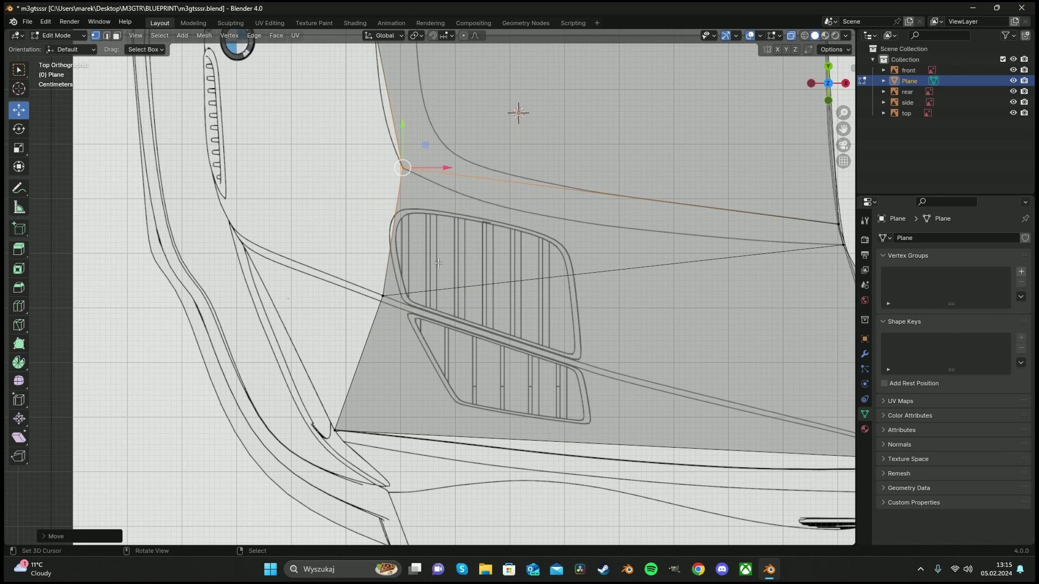
Fine-tune the plane's outer rear vertex so it sits precisely on the hood's rear corner in the top view
scroll(402, 301, down, 1)
scroll(396, 297, down, 1)
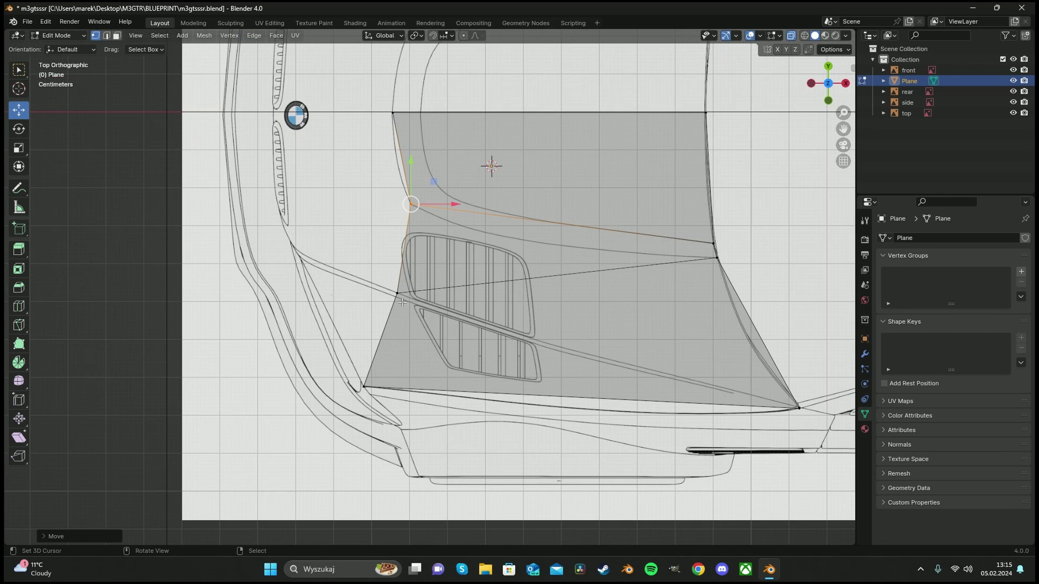
key(a)
key(a)
shift+middle_drag(624, 403, 309, 286)
scroll(309, 286, up, 8)
key(c)
click(676, 312)
right_click(676, 313)
key(g)
click(660, 303)
shift+middle_drag(420, 215, 542, 259)
scroll(542, 259, down, 5)
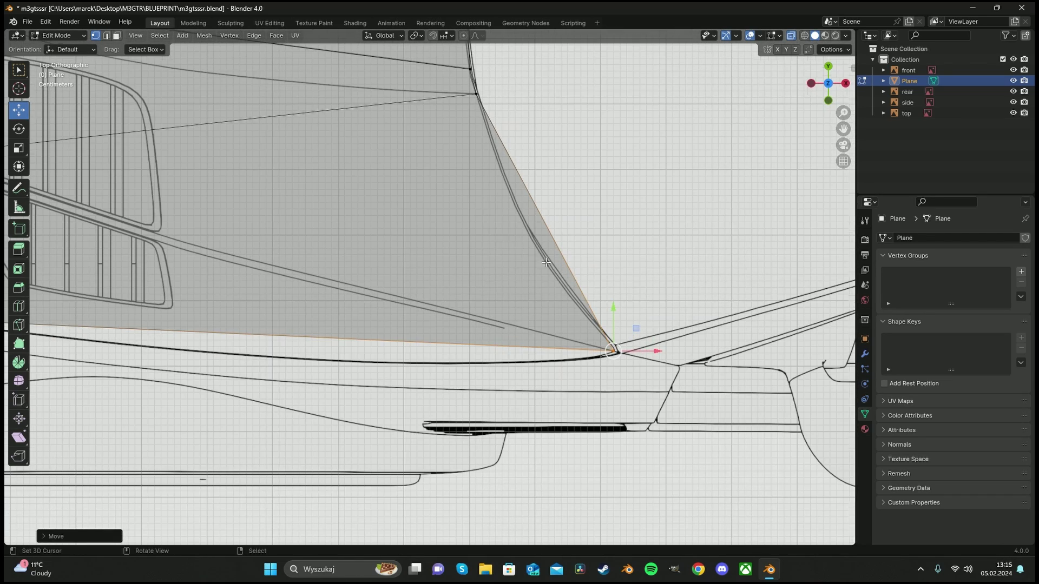
In the side view, raise the plane's rear vertices to the height of the hood's outer rear corner
scroll(542, 259, down, 5)
alt+middle_drag(394, 181, 460, 238)
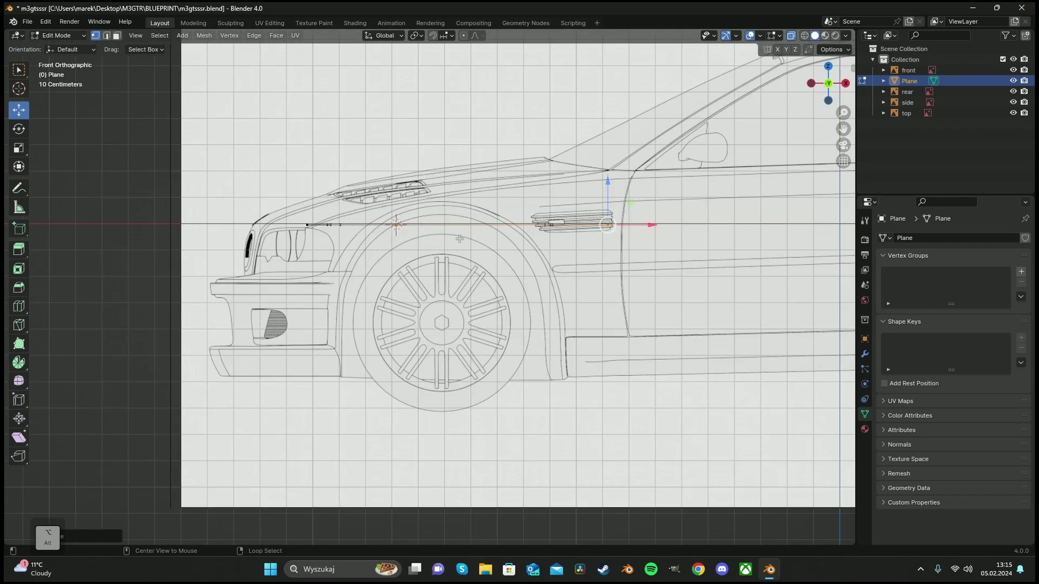
scroll(460, 239, up, 6)
shift+middle_drag(776, 169, 623, 319)
key(c)
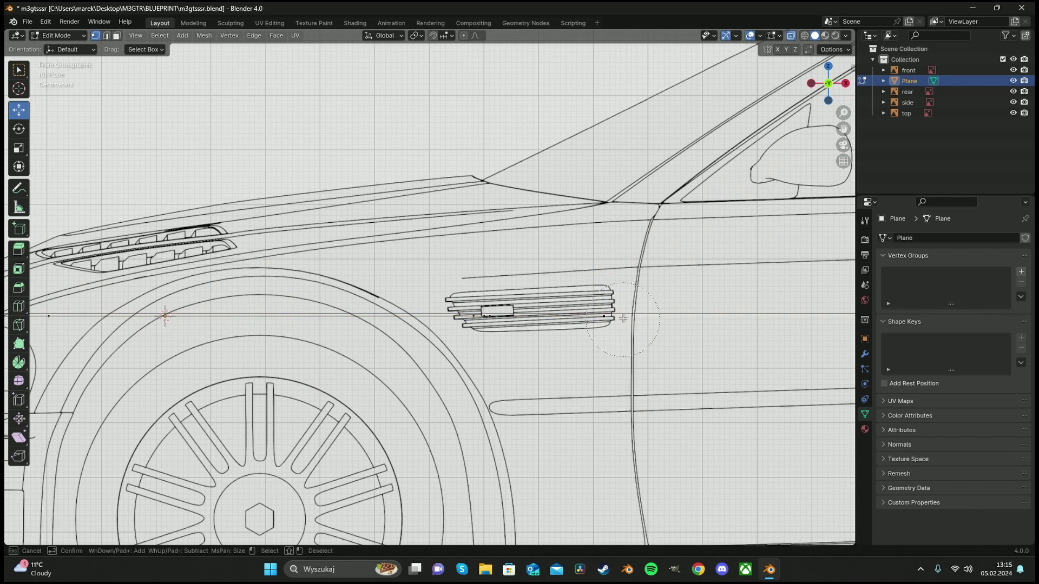
key(Escape)
drag(513, 276, 523, 163)
Exclude the outer rear corner and raise the inner rear vertices along Z to the hood's rear tip
shift+click(606, 202)
scroll(467, 152, up, 3)
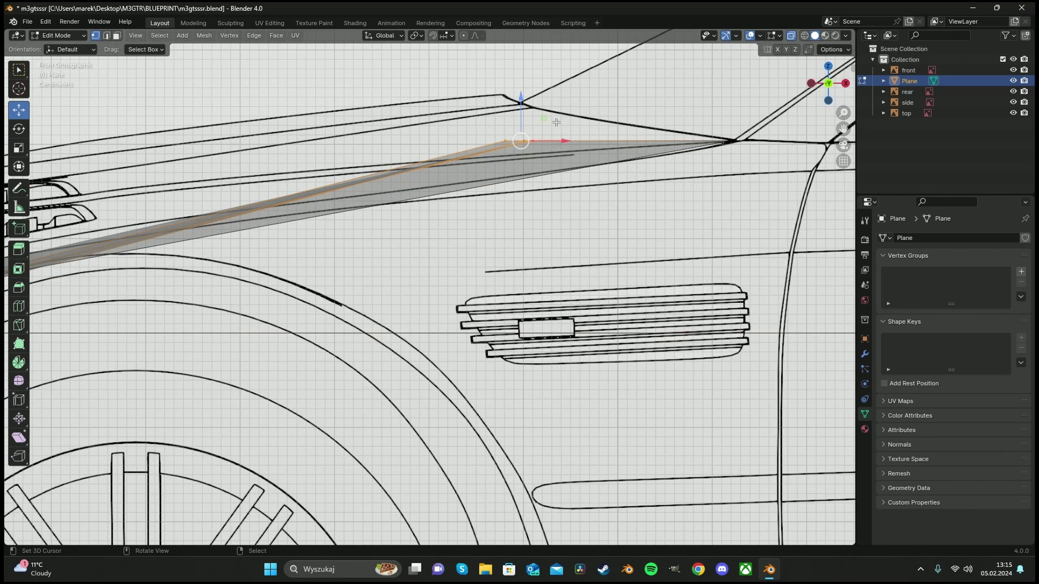
drag(528, 98, 526, 68)
shift+middle_drag(526, 68, 530, 165)
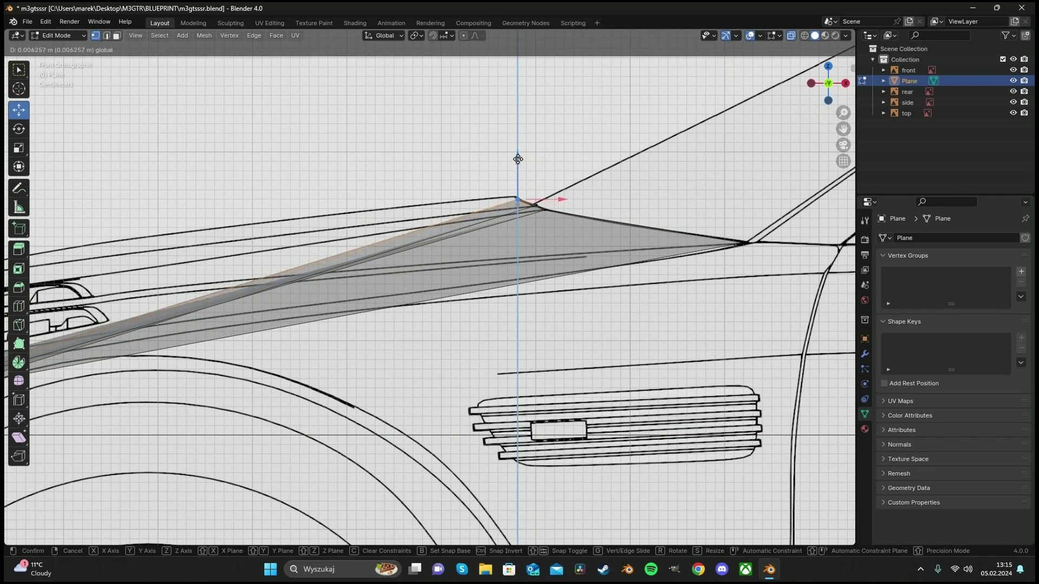
drag(518, 157, 517, 158)
Raise the plane's inner front vertices in the side view toward the hood's front outline, leaving out the outer corner
shift+middle_drag(517, 158, 333, 39)
key(a)
key(a)
key(c)
scroll(458, 320, down, 1)
right_click(377, 294)
mouse_move(458, 320)
mouse_down()
mouse_move(379, 303)
mouse_move(401, 271)
mouse_move(401, 281)
mouse_move(434, 193)
mouse_move(427, 174)
mouse_move(406, 175)
mouse_up()
shift+right_click(311, 328)
key(c)
middle_click(423, 245)
right_click(423, 246)
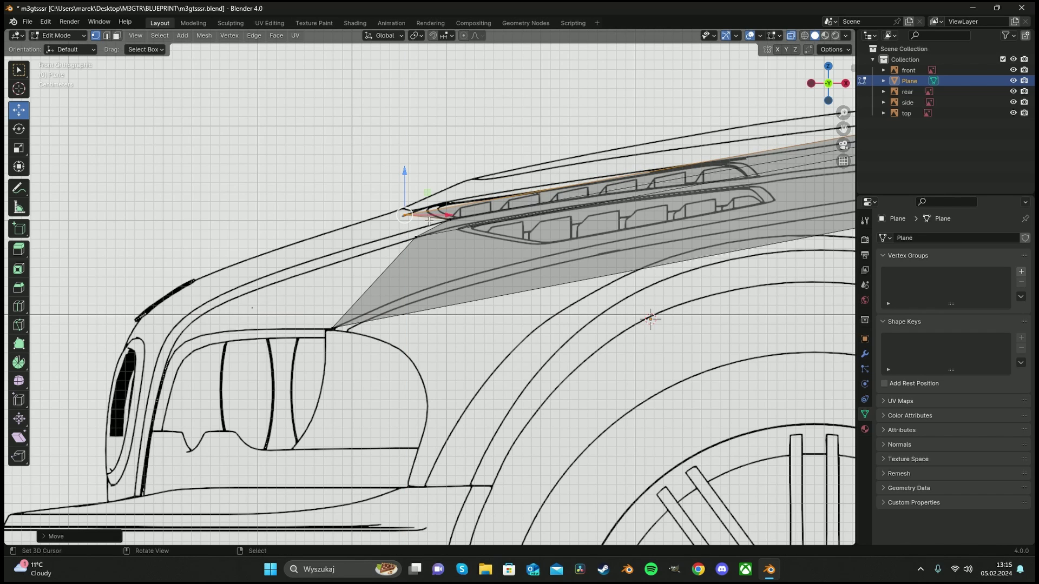
Check the hood against the front blueprint, and nudge the crease vertex along X onto its line in the top view
middle_drag(431, 220, 524, 269)
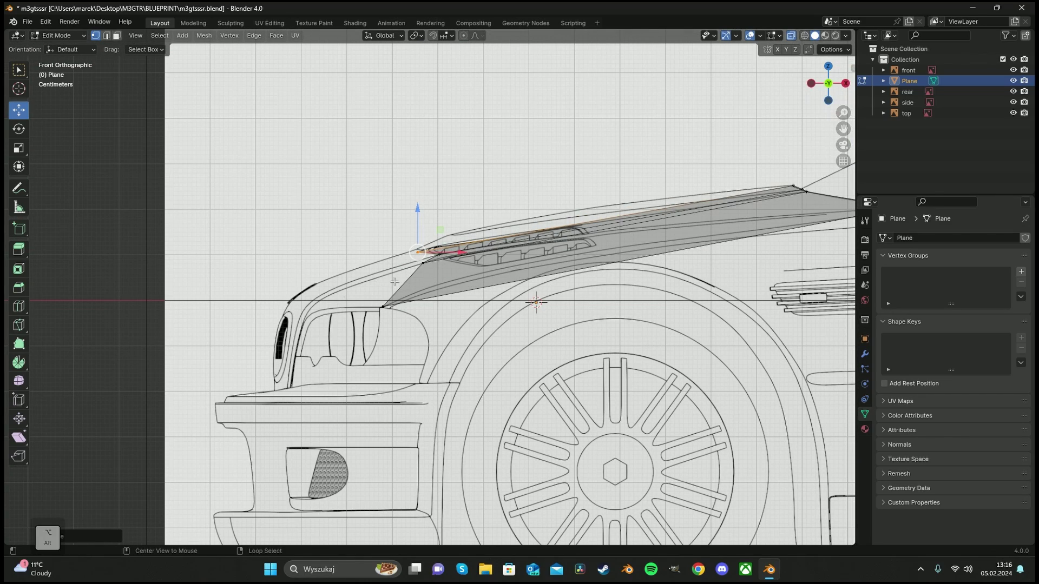
alt+middle_drag(425, 284, 380, 281)
scroll(426, 252, up, 4)
scroll(426, 253, down, 3)
key(a)
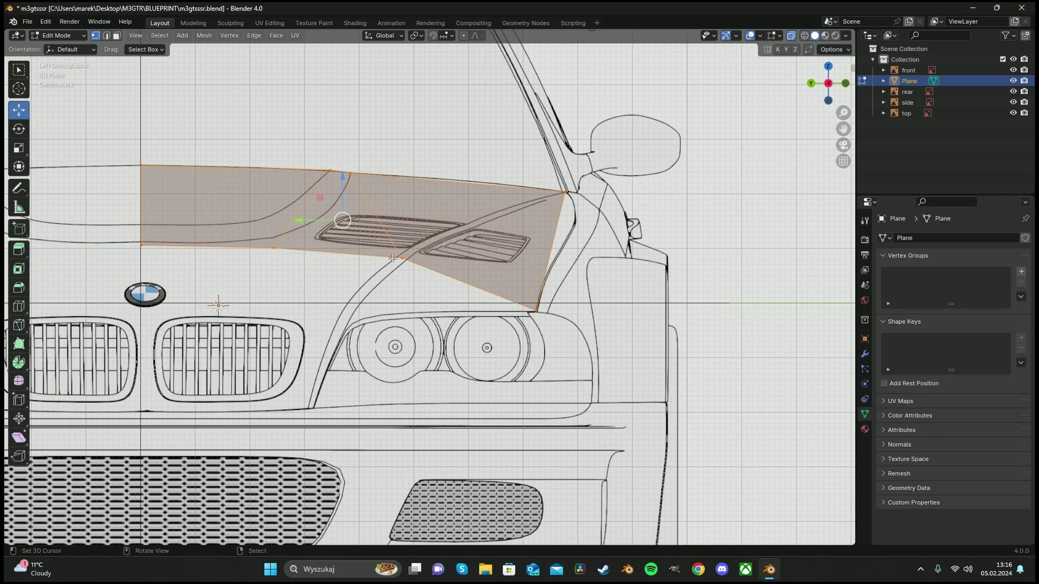
key(alt+a)
alt+middle_drag(368, 241, 457, 215)
key(c)
key(Escape)
scroll(459, 276, up, 3)
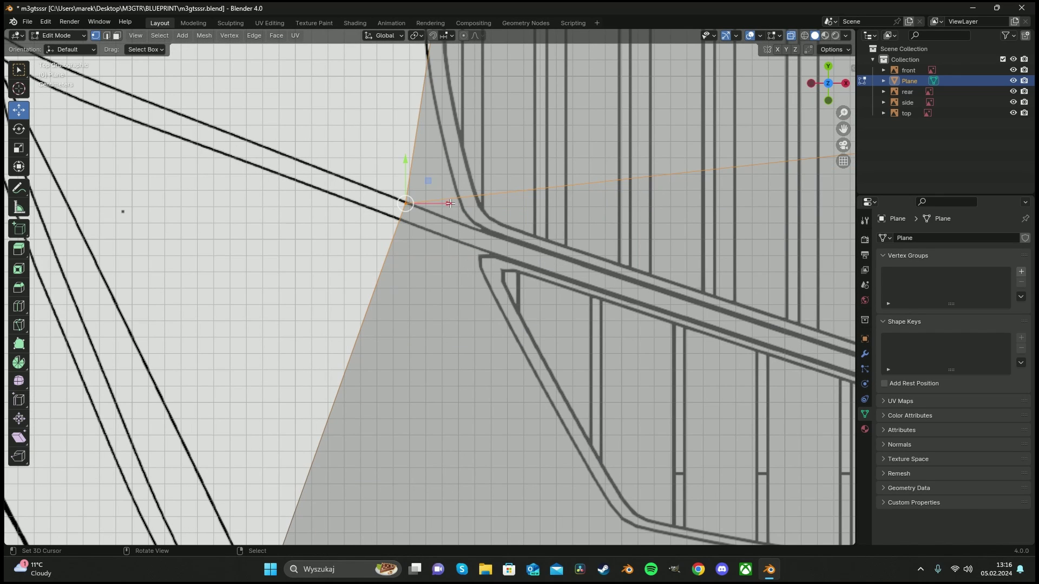
drag(450, 203, 455, 204)
Adjust the height of the crease vertex in the side view to match the hood crease line
alt+middle_drag(453, 249, 428, 202)
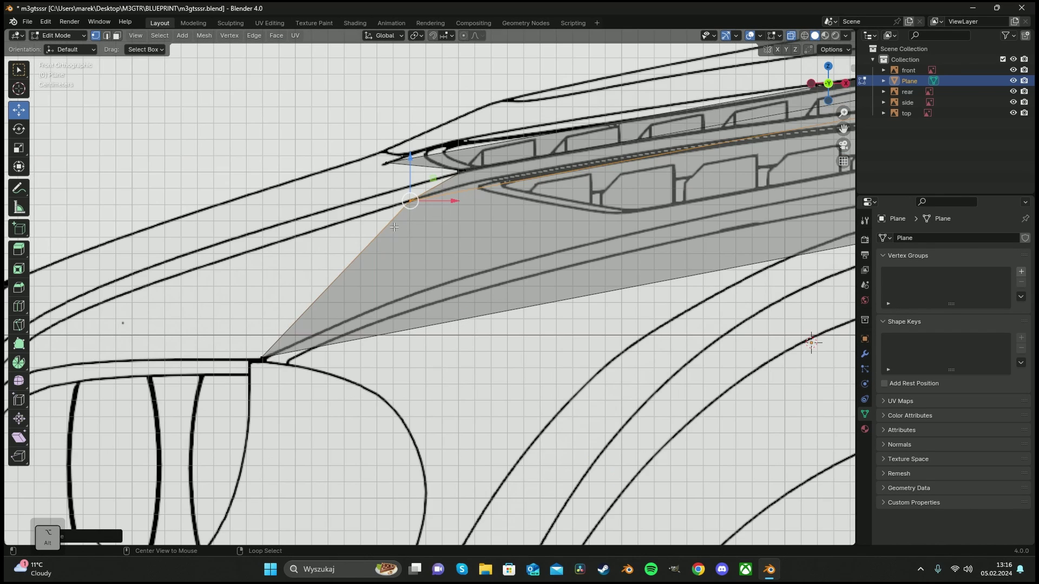
alt+middle_drag(411, 157, 433, 190)
drag(417, 174, 409, 159)
right_click(433, 149)
ctrl+right_click(459, 189)
Raise the bulge corner vertex and the front centre-line vertex along Z to match the side-view hood outline
alt+middle_drag(464, 189, 471, 222)
scroll(471, 222, down, 4)
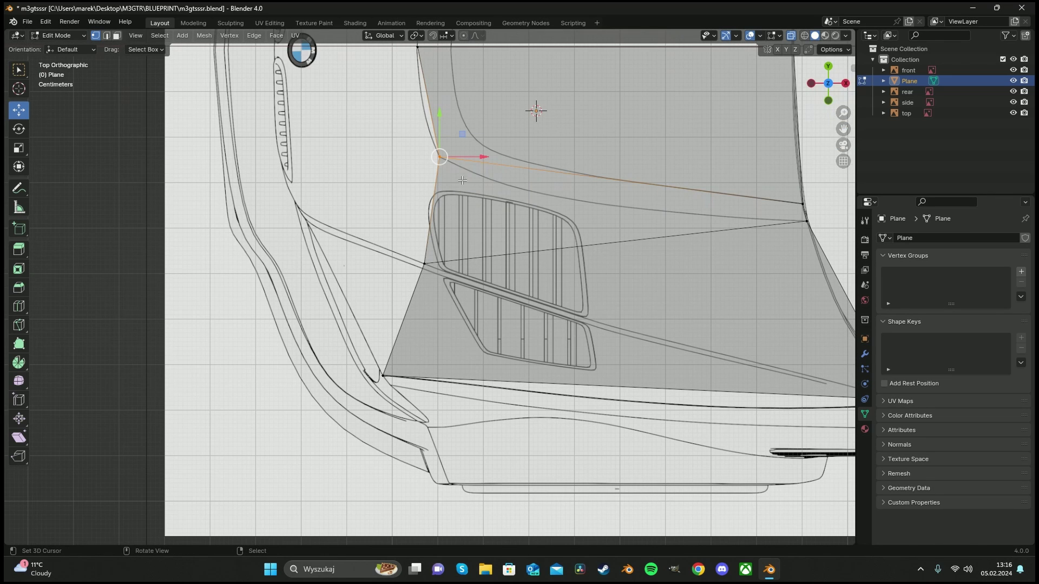
key(KP_1)
scroll(449, 219, up, 4)
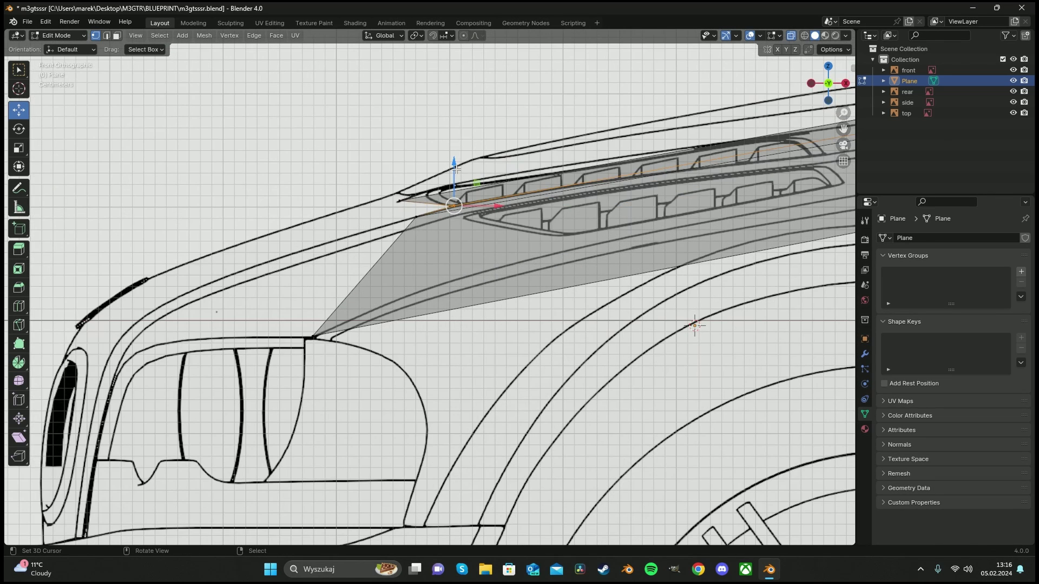
drag(456, 169, 448, 149)
click(422, 148)
click(399, 196)
drag(398, 171, 397, 161)
Locate the bulge corner vertex in the top view and lower it slightly along Z in the side view
key(KP_7)
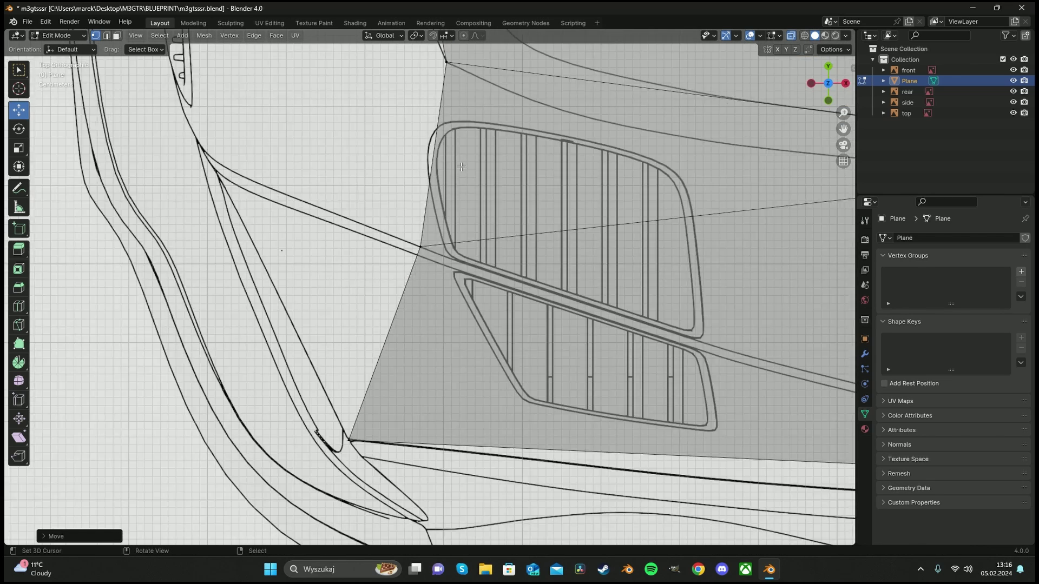
scroll(557, 76, down, 3)
key(c)
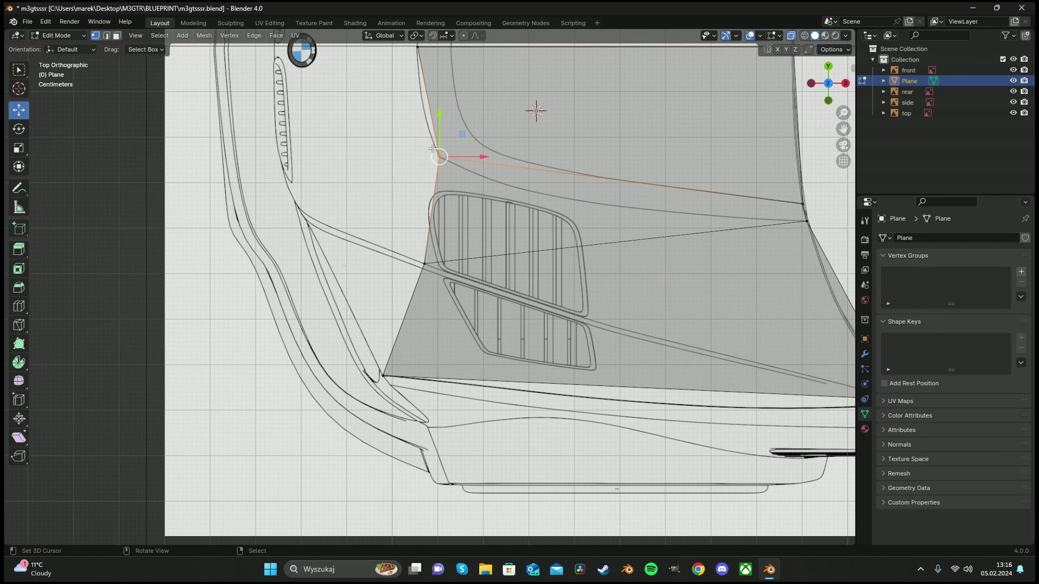
key(KP_1)
scroll(445, 188, up, 3)
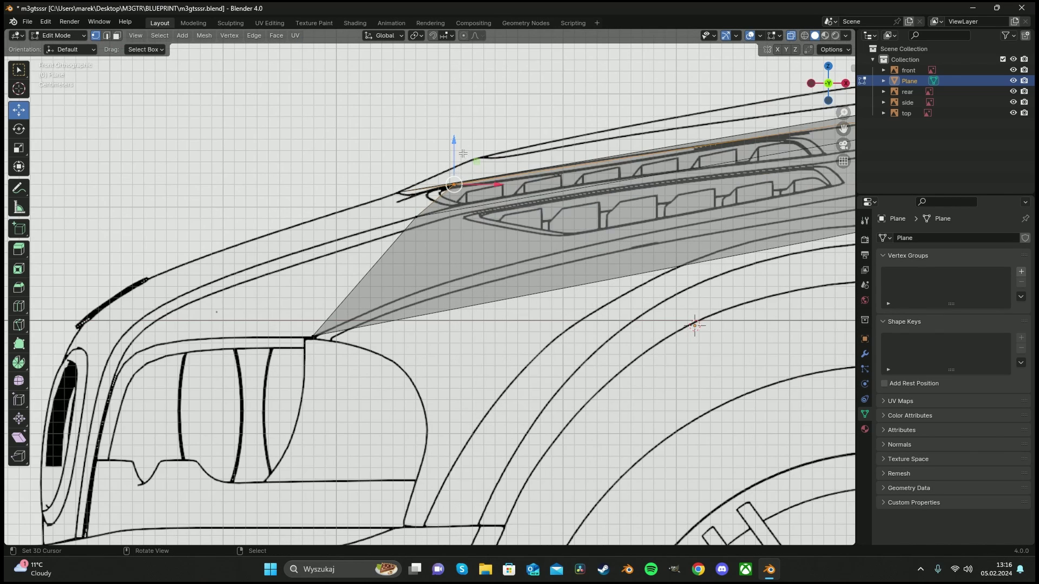
mouse_move(455, 144)
mouse_down()
mouse_move(454, 175)
mouse_move(454, 147)
mouse_up()
Select the inner rear bulge vertex in the front view and nudge its height down slightly in the side view
alt+middle_drag(378, 251, 480, 229)
shift+middle_drag(125, 166, 407, 219)
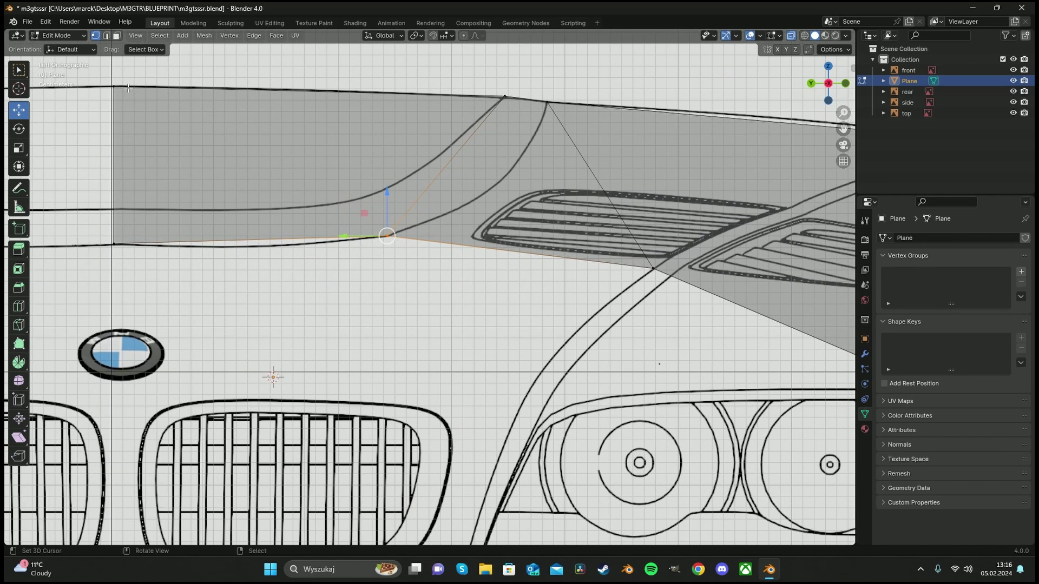
key(a)
key(alt+a)
right_click(506, 96)
alt+middle_drag(506, 96, 465, 108)
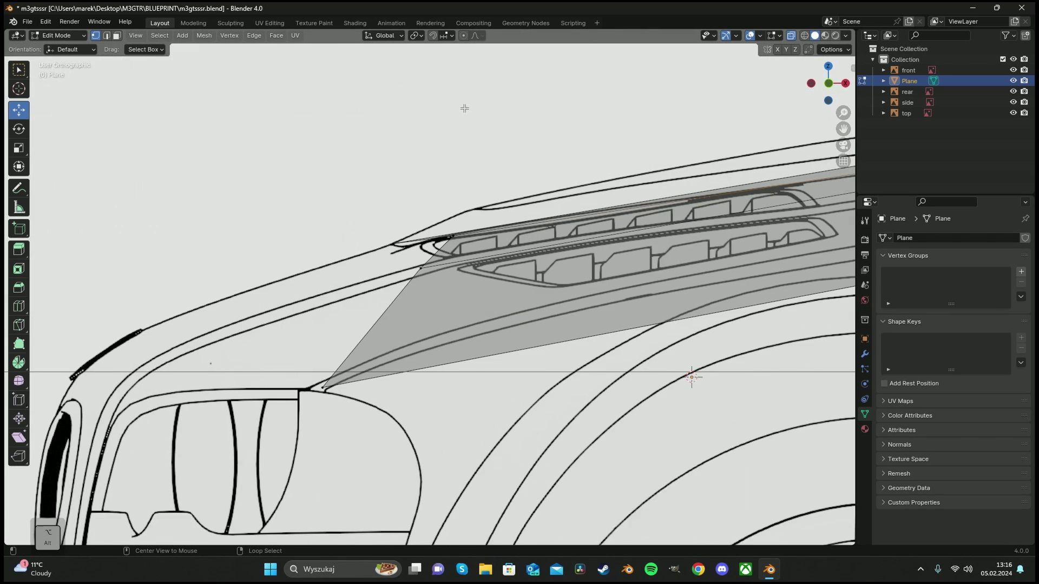
shift+middle_drag(519, 146, 14, 206)
shift+middle_drag(725, 138, 347, 199)
scroll(566, 99, up, 8)
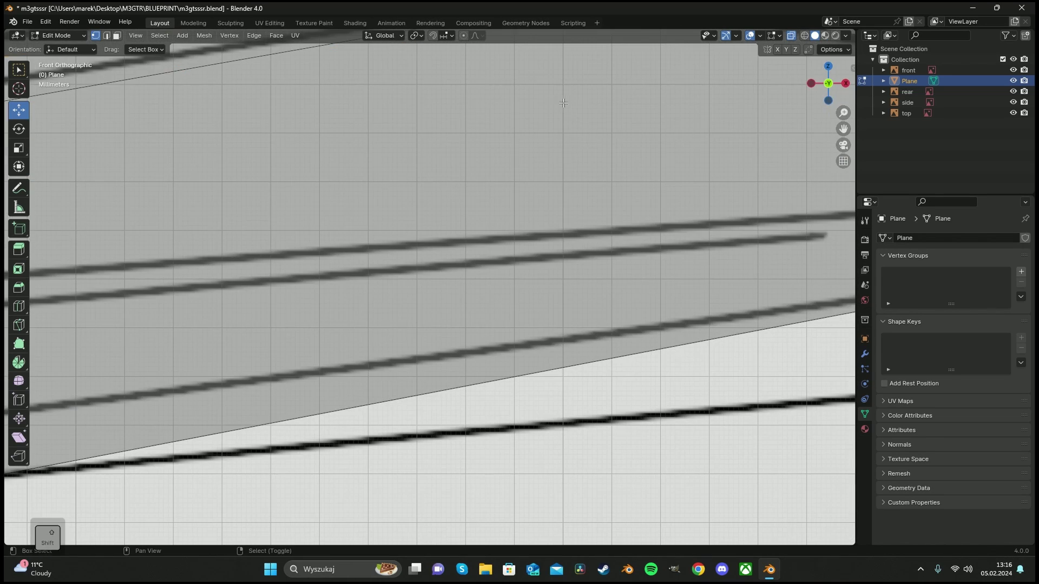
shift+middle_drag(567, 98, 487, 430)
drag(488, 261, 488, 264)
Return to Object Mode and delete the practice hood plane
mouse_move(462, 287)
alt+middle_down()
mouse_move(512, 288)
mouse_move(465, 284)
alt+middle_up()
scroll(545, 297, down, 15)
key(alt+a)
key(Tab)
key(x)
click(465, 279)
Show the whole side blueprint in the front orthographic view and save the file
alt+middle_drag(540, 272, 424, 299)
scroll(558, 296, down, 8)
key(ctrl+s)
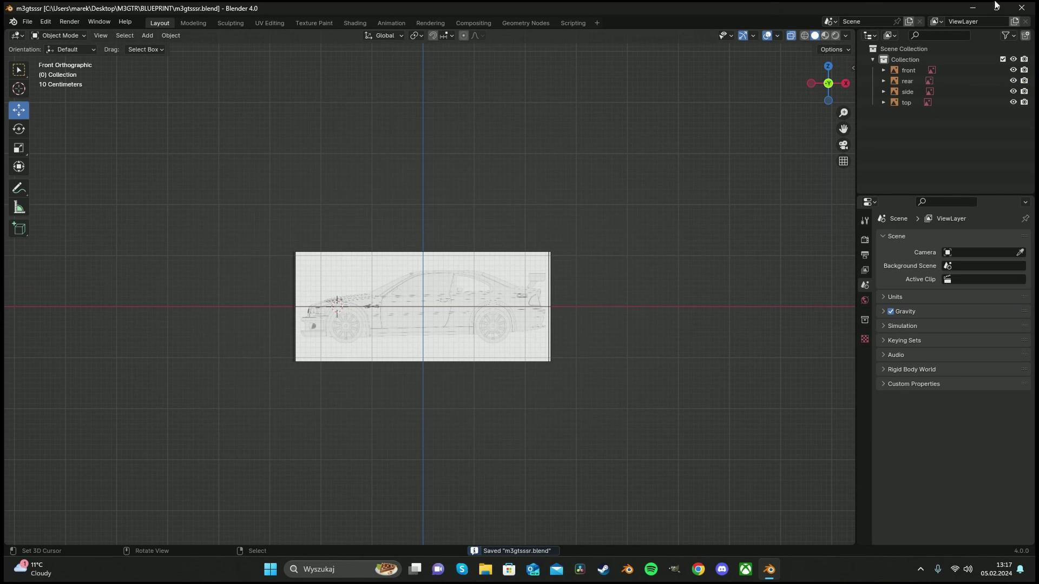